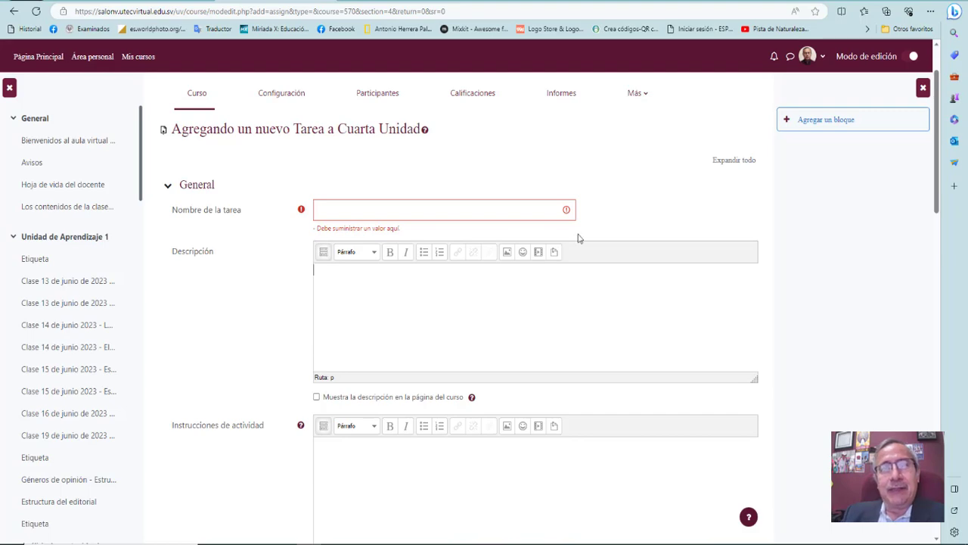
# - Examine the assignment name, description and activity instructions fields in the General section of the new Tarea form
pyautogui.click(347, 213)
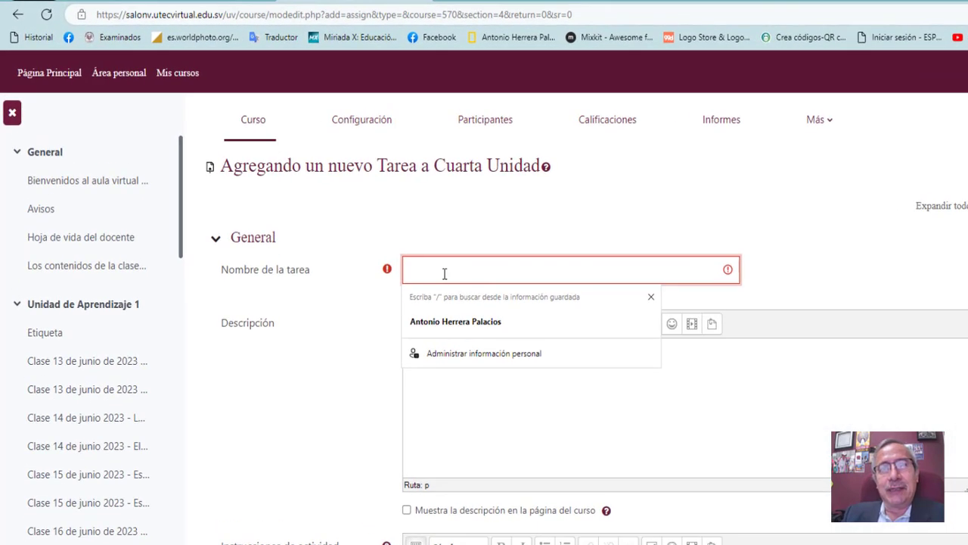
pyautogui.click(650, 388)
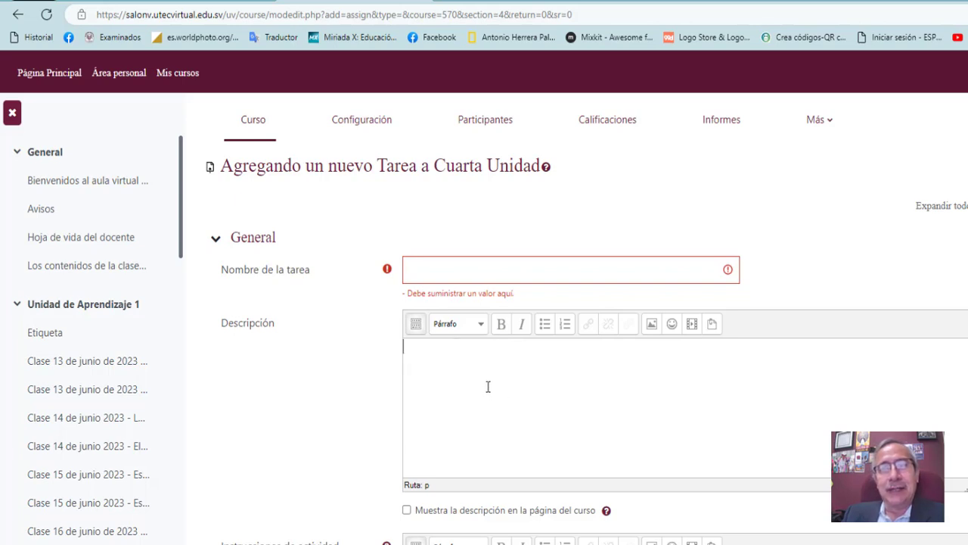
pyautogui.scroll(-2, 491, 389)
pyautogui.click(533, 259)
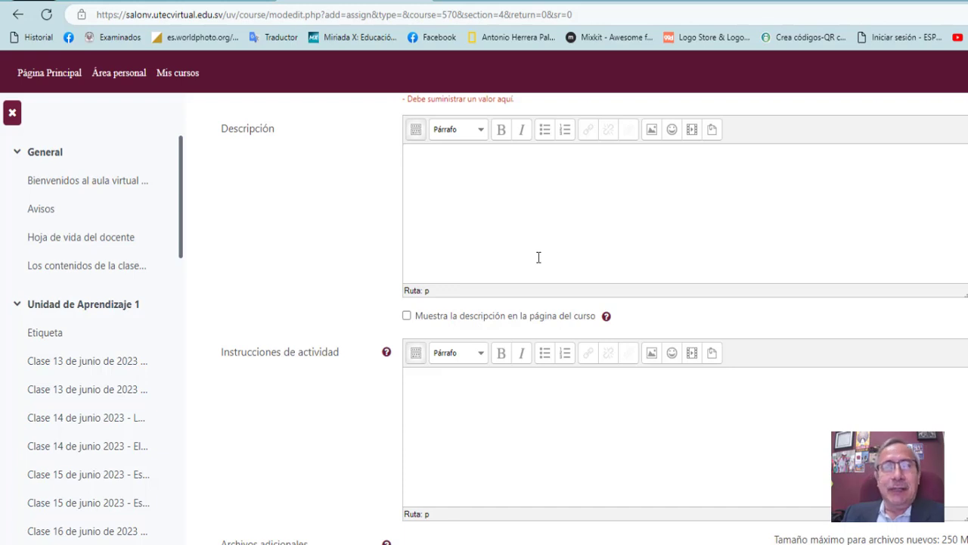
pyautogui.scroll(1, 538, 257)
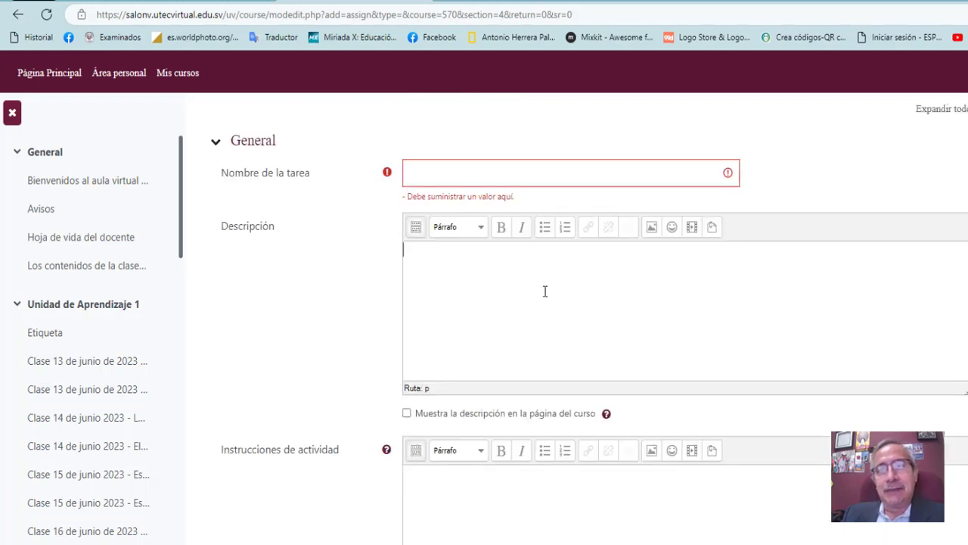
pyautogui.scroll(-1, 545, 291)
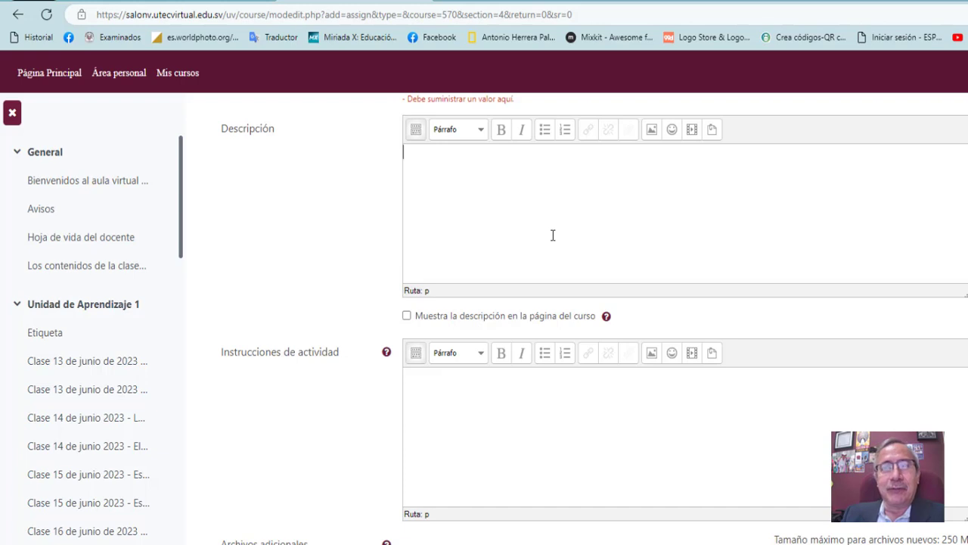
pyautogui.click(486, 401)
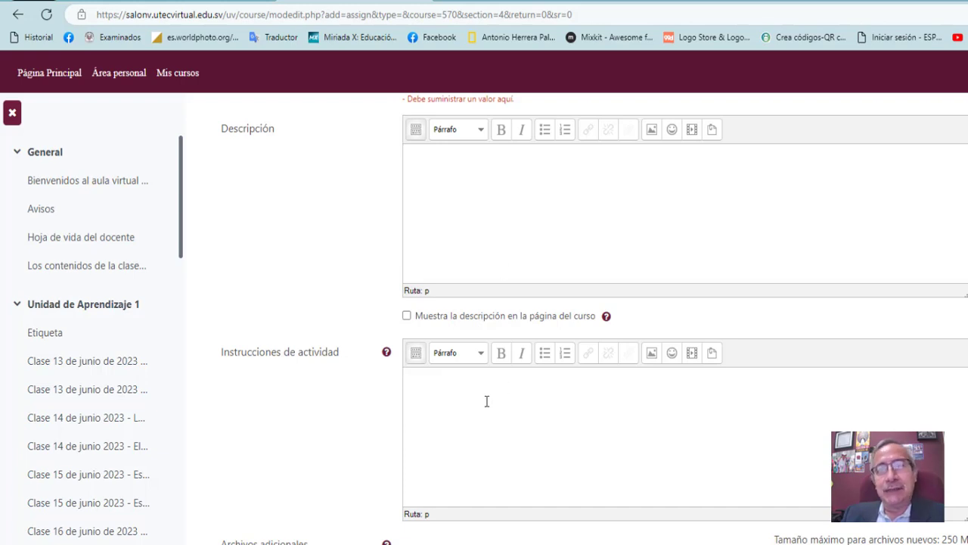
pyautogui.scroll(-1, 487, 401)
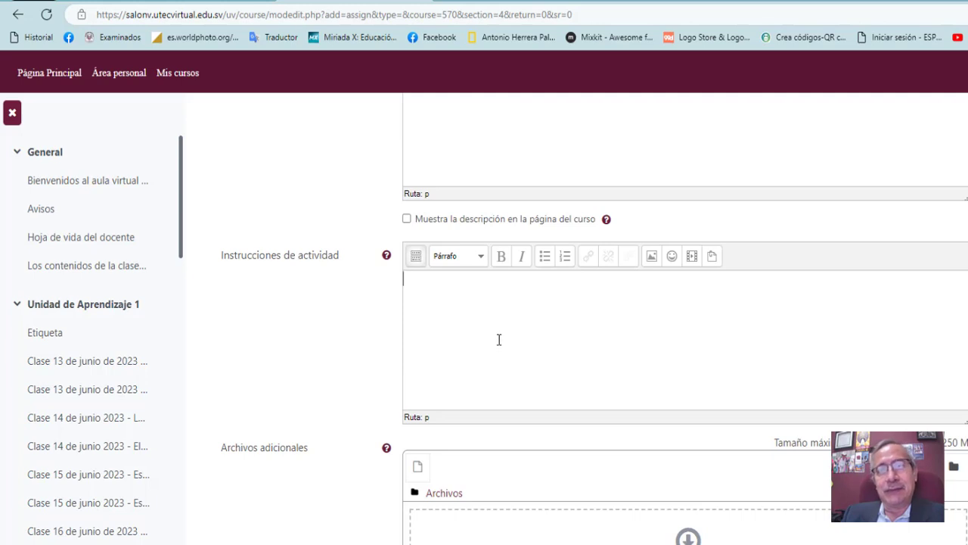
pyautogui.scroll(2, 498, 340)
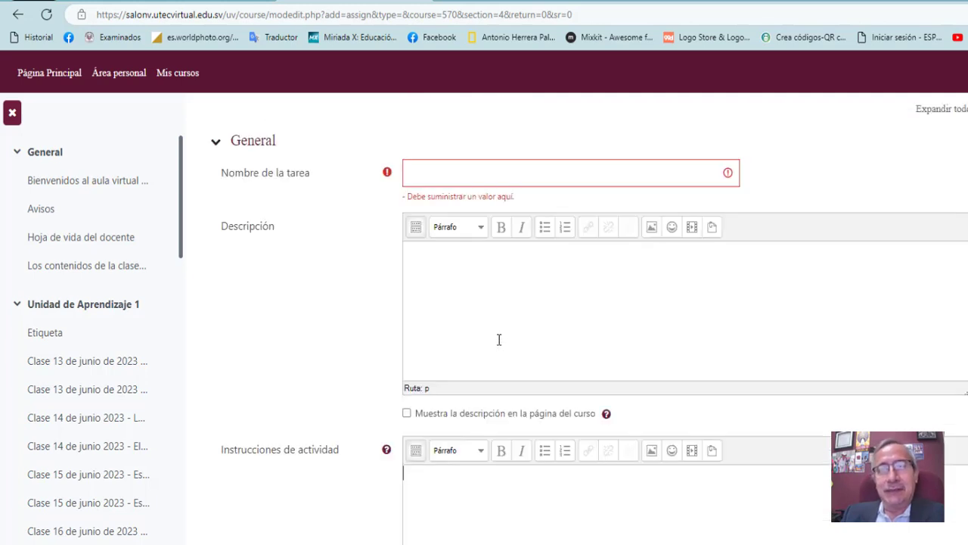
pyautogui.scroll(-1, 499, 340)
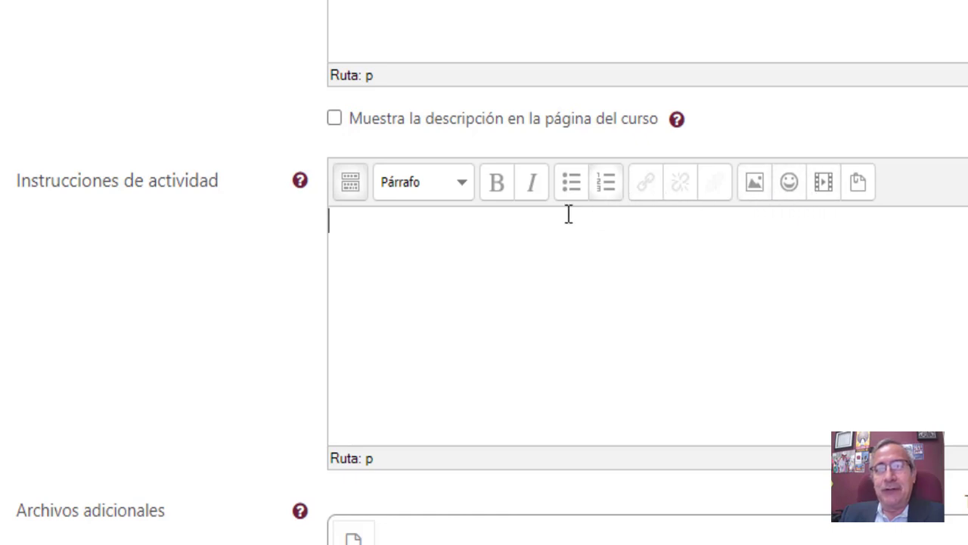
# - Show all formatting options of the Instrucciones de actividad editor and view its media insertion dialog without inserting anything
pyautogui.click(341, 200)
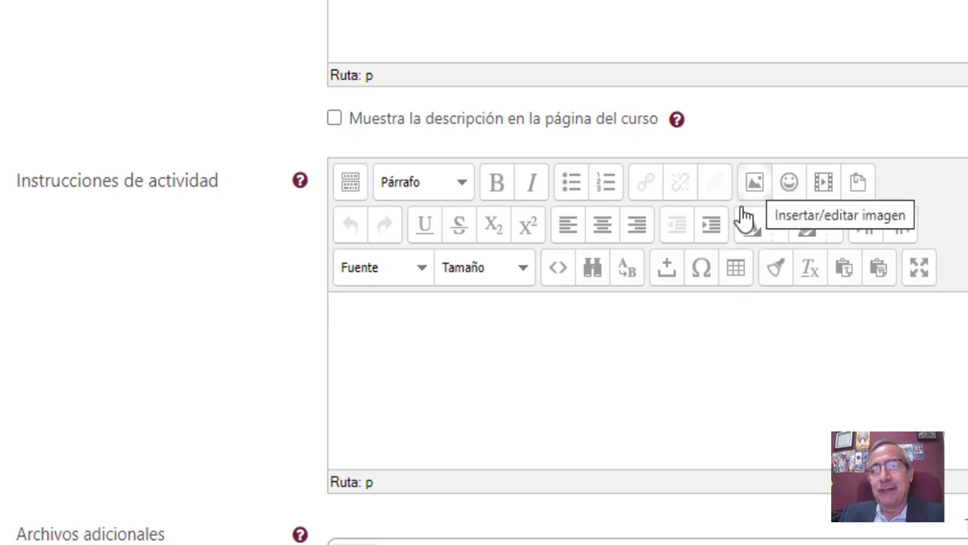
pyautogui.click(824, 185)
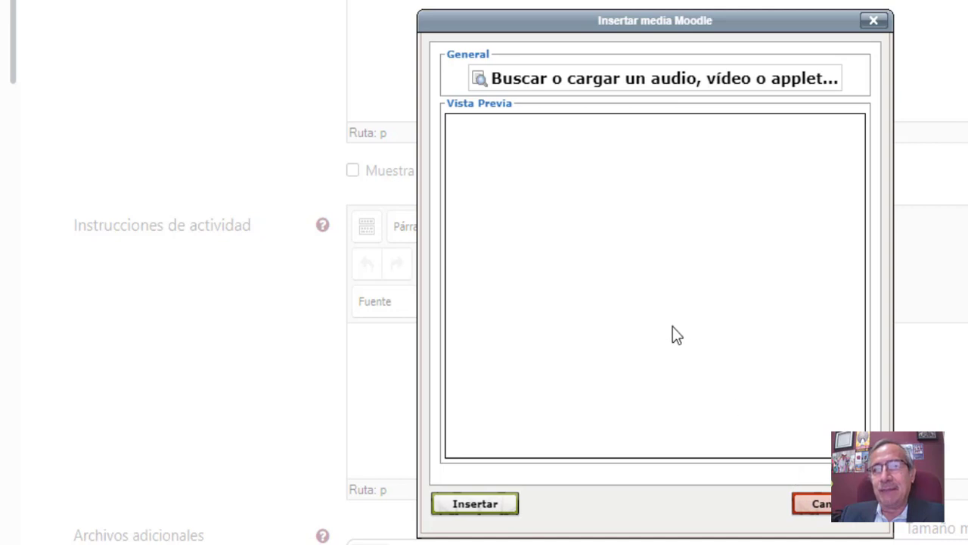
pyautogui.moveTo(564, 21); pyautogui.dragTo(621, 45)
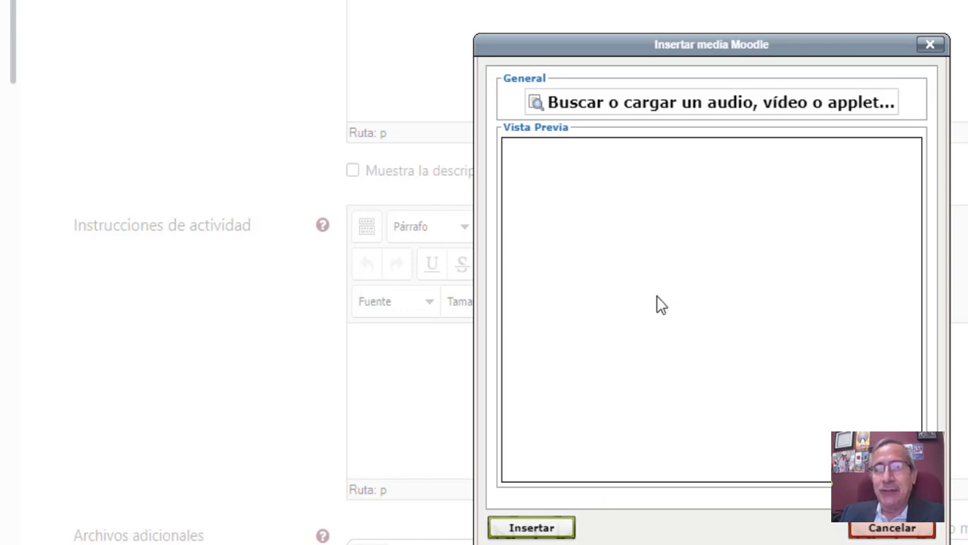
pyautogui.click(668, 46)
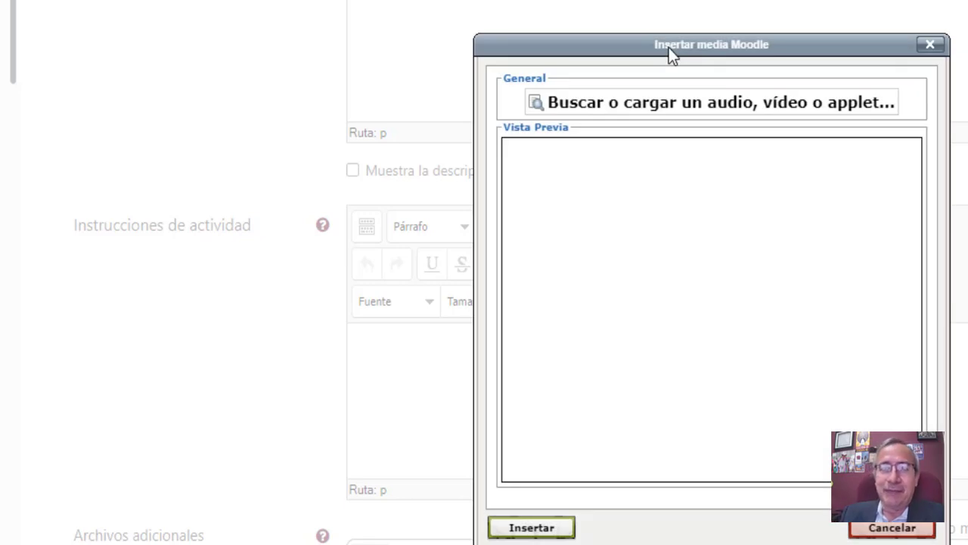
pyautogui.click(890, 527)
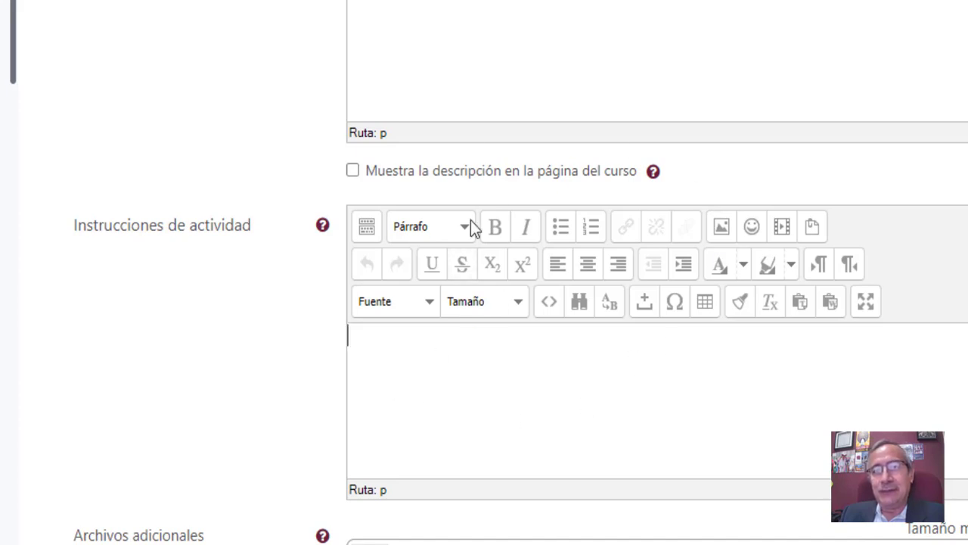
# - Review the Archivos adicionales area and view its file picker's upload options, closing it without adding a file
pyautogui.scroll(-7, 478, 409)
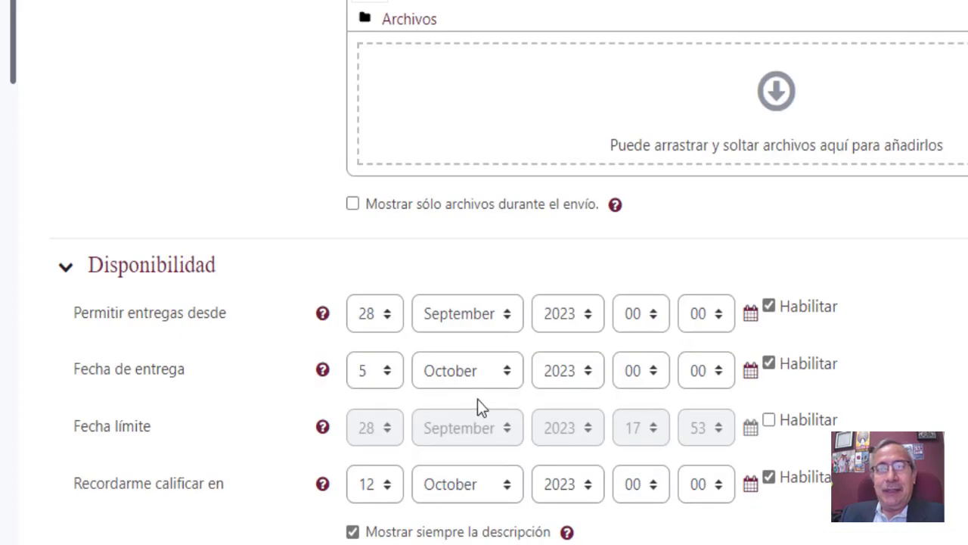
pyautogui.scroll(4, 579, 239)
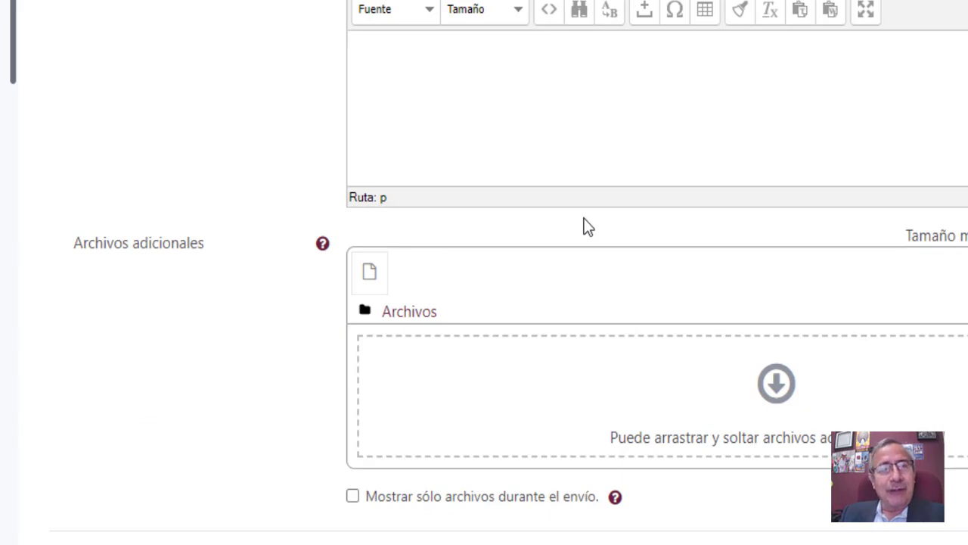
pyautogui.scroll(-2, 590, 151)
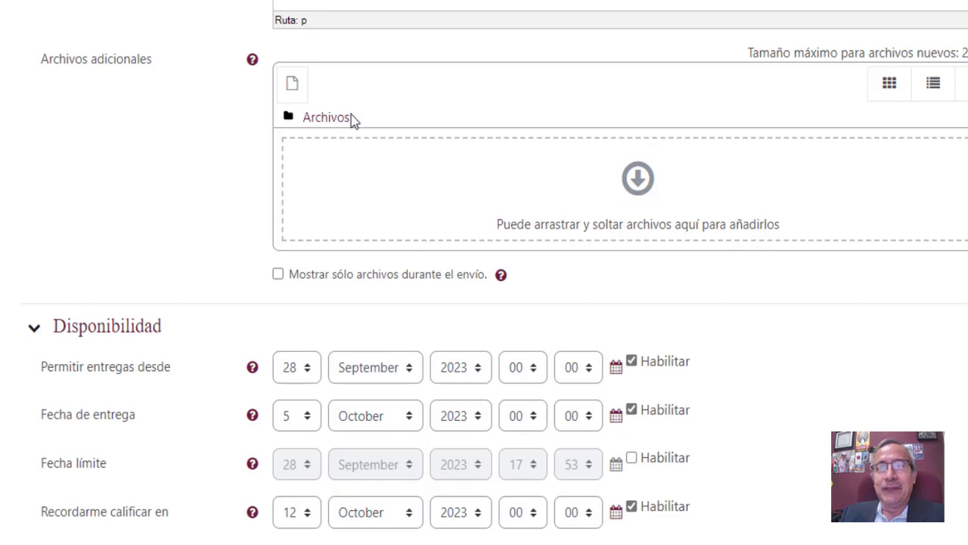
pyautogui.click(293, 82)
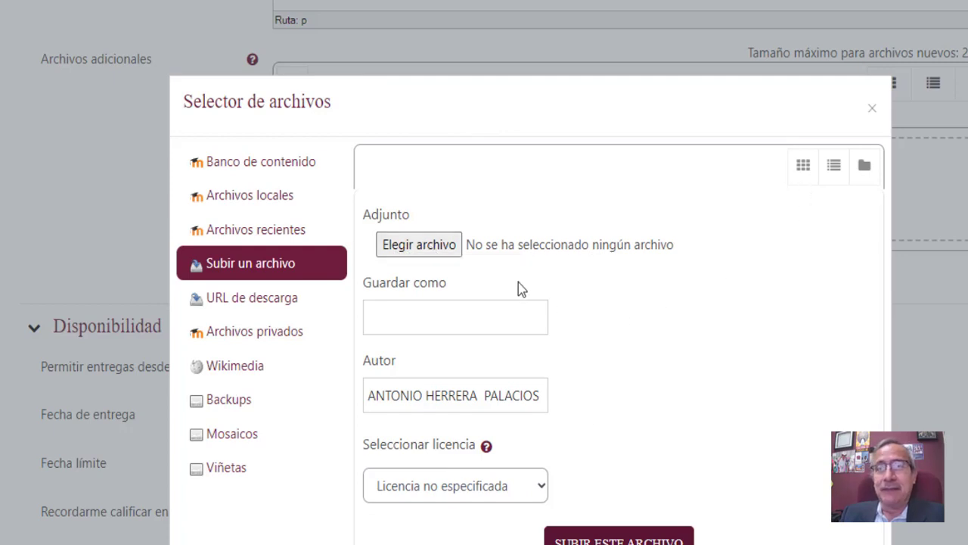
pyautogui.click(873, 112)
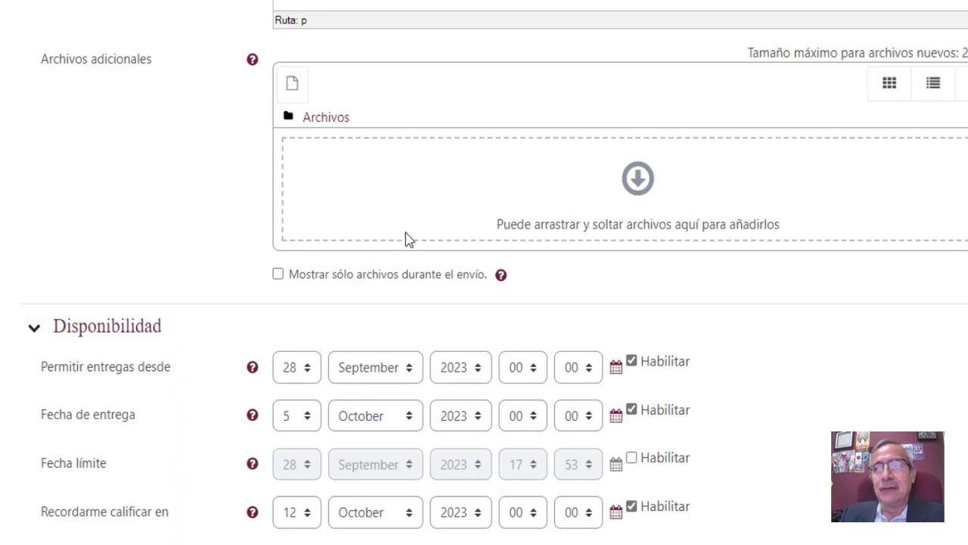
# - Set the time of the Fecha de entrega under Disponibilidad to 23:59
pyautogui.scroll(-5, 412, 234)
pyautogui.scroll(2, 412, 234)
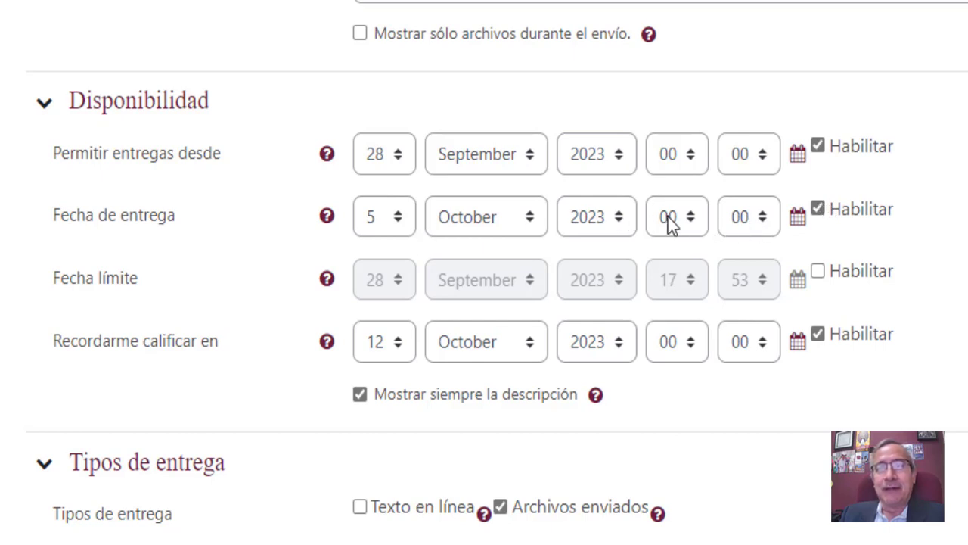
pyautogui.click(694, 218)
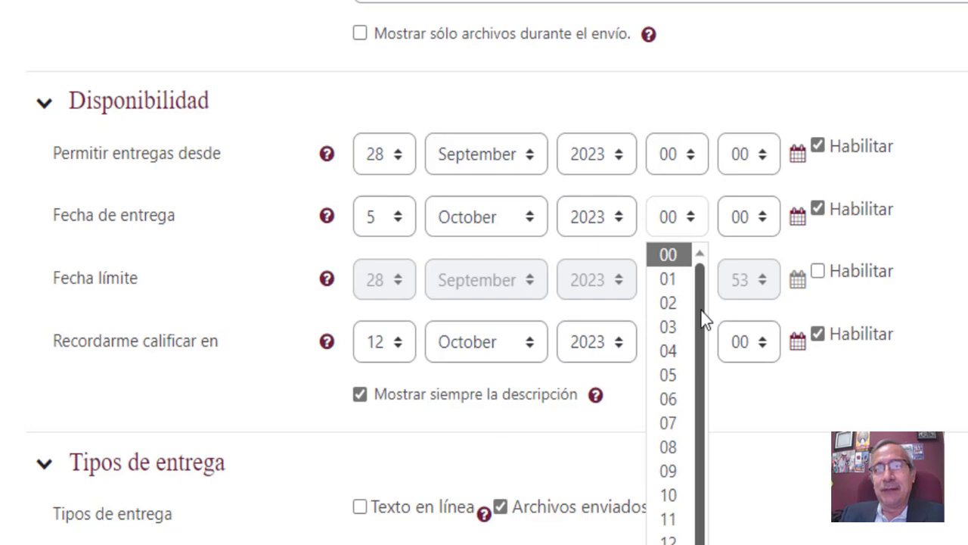
pyautogui.scroll(-2, 700, 363)
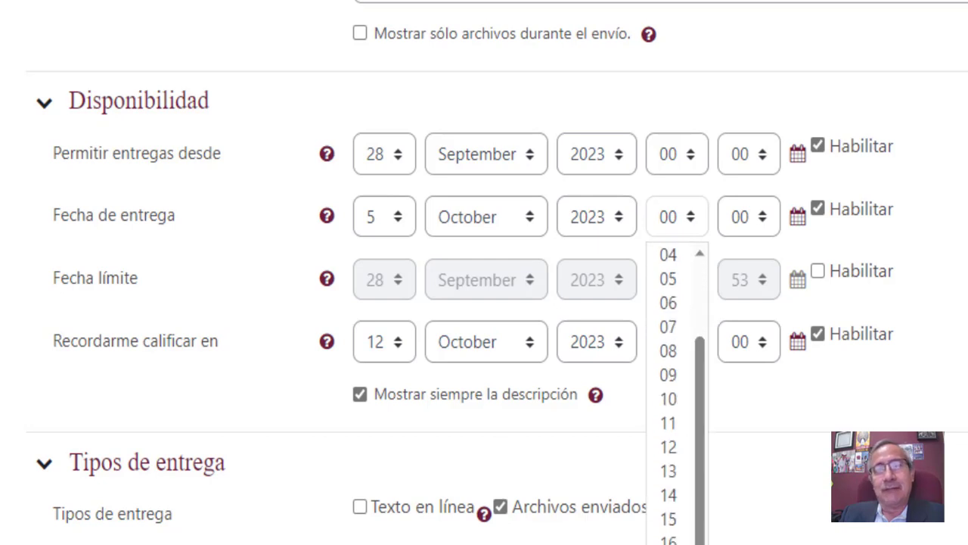
pyautogui.click(668, 543)
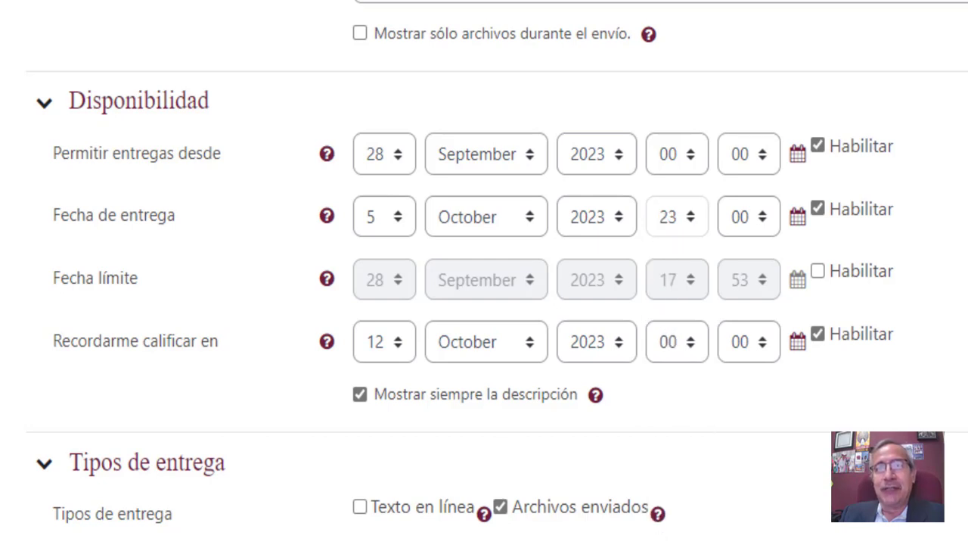
pyautogui.click(767, 217)
pyautogui.scroll(-10, 719, 303)
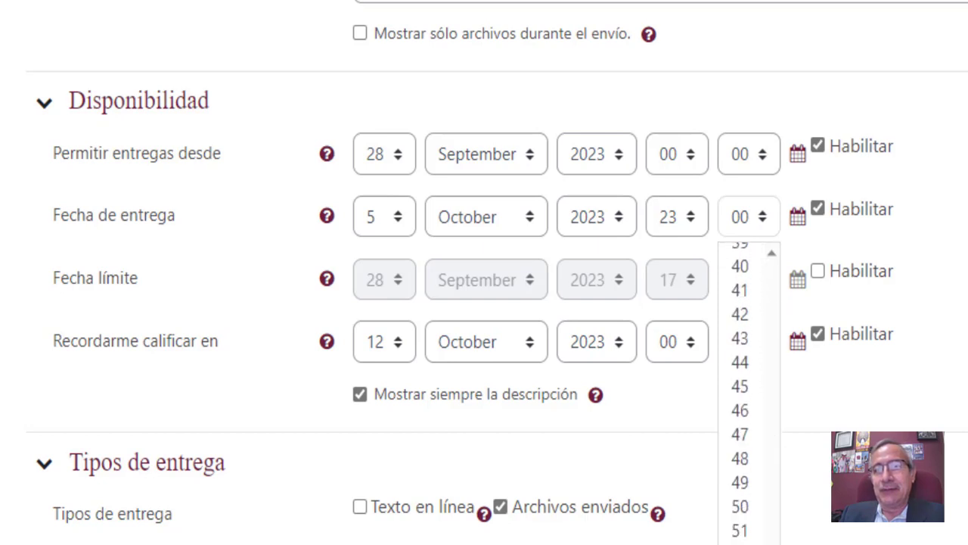
pyautogui.click(740, 544)
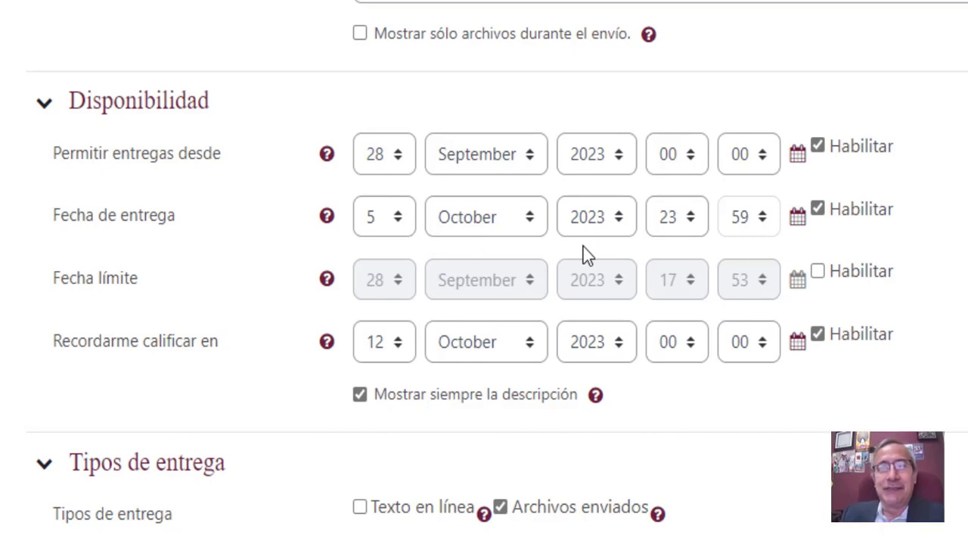
# - Enable the Fecha límite and set its day and month to 5 October
pyautogui.click(817, 270)
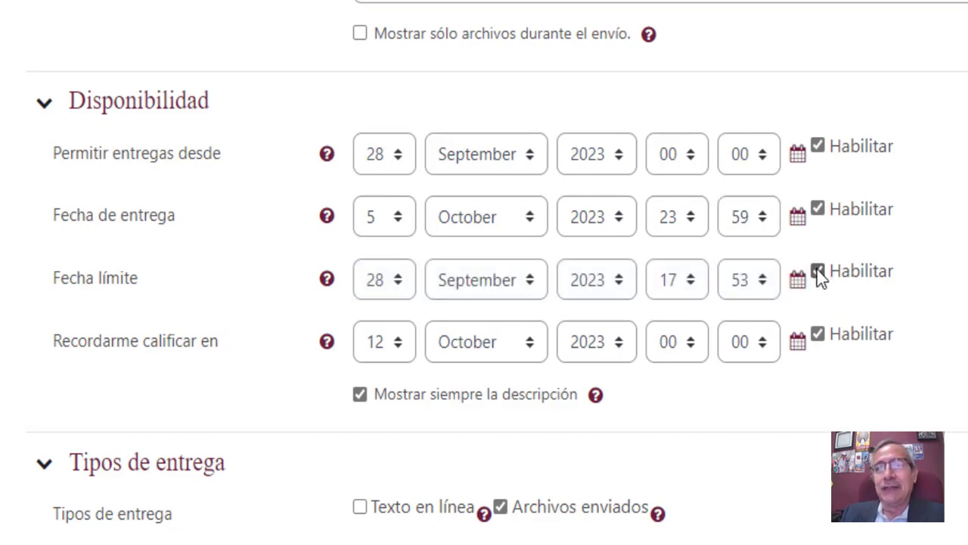
pyautogui.click(397, 280)
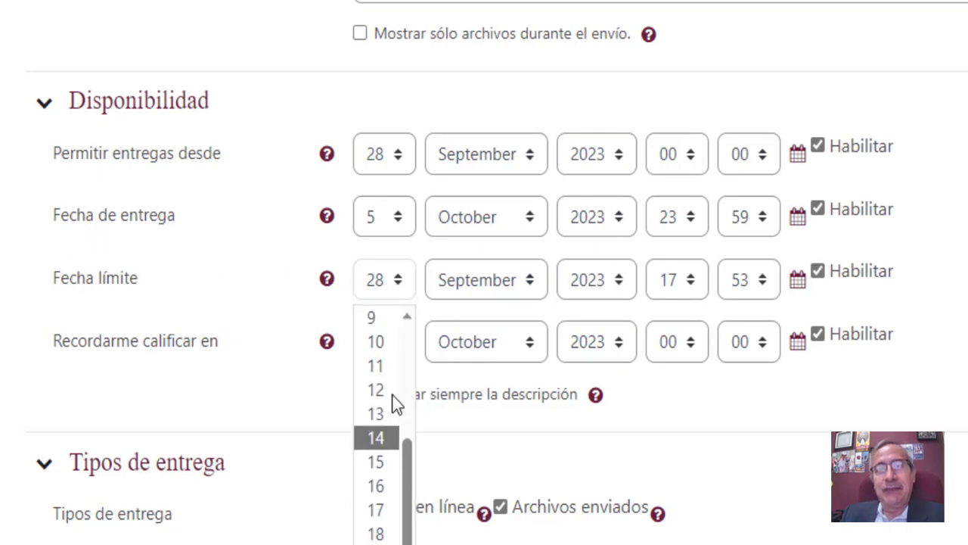
pyautogui.scroll(3, 377, 371)
pyautogui.scroll(-1, 377, 361)
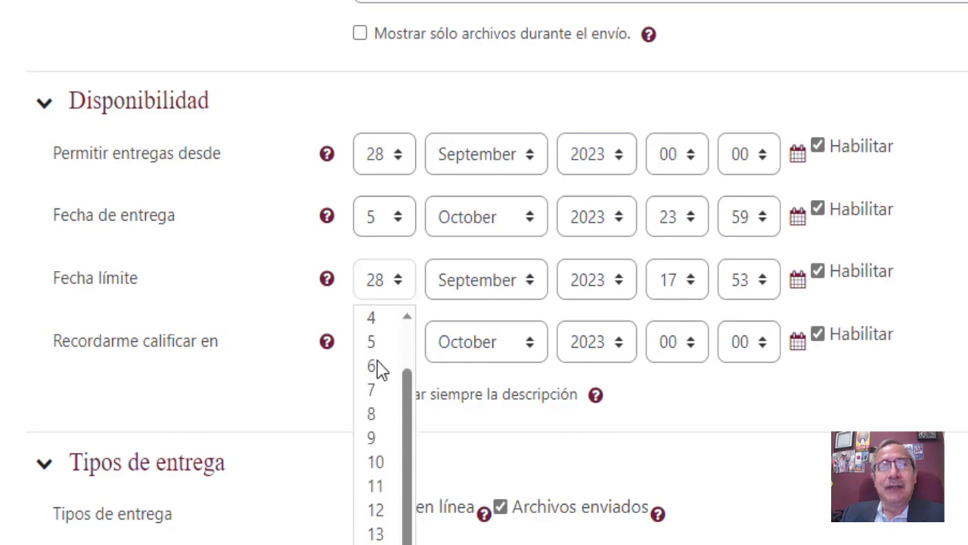
pyautogui.click(372, 338)
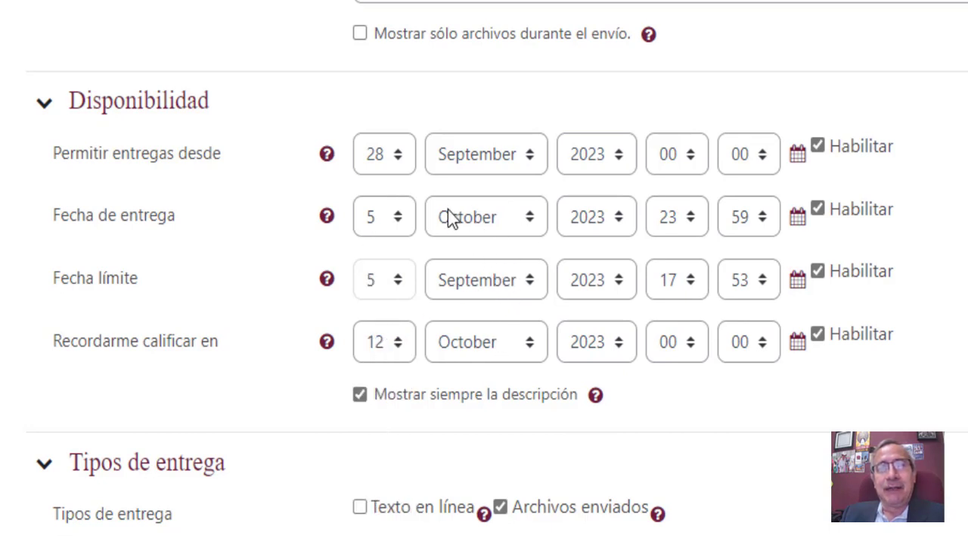
pyautogui.click(495, 287)
pyautogui.click(493, 533)
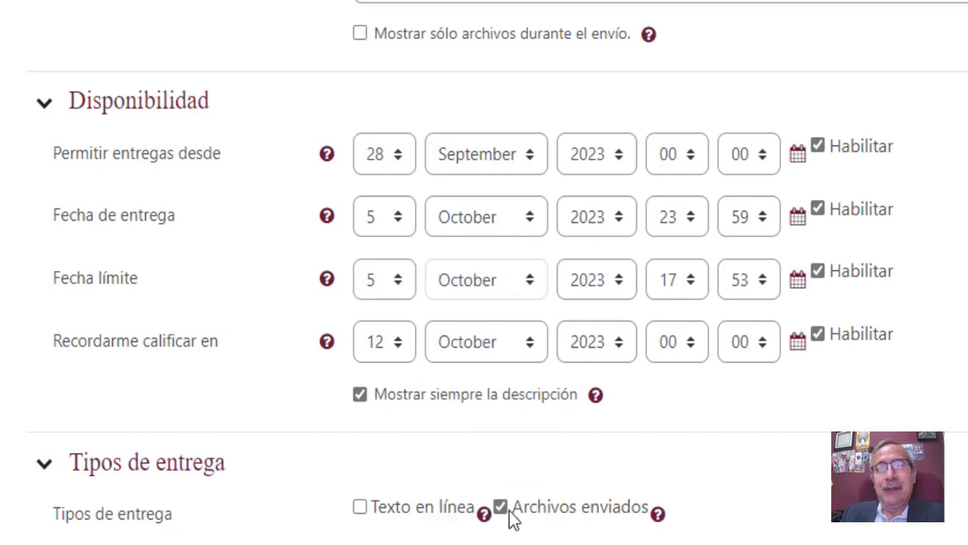
# - Set the time of the Fecha límite to 23:59
pyautogui.click(691, 281)
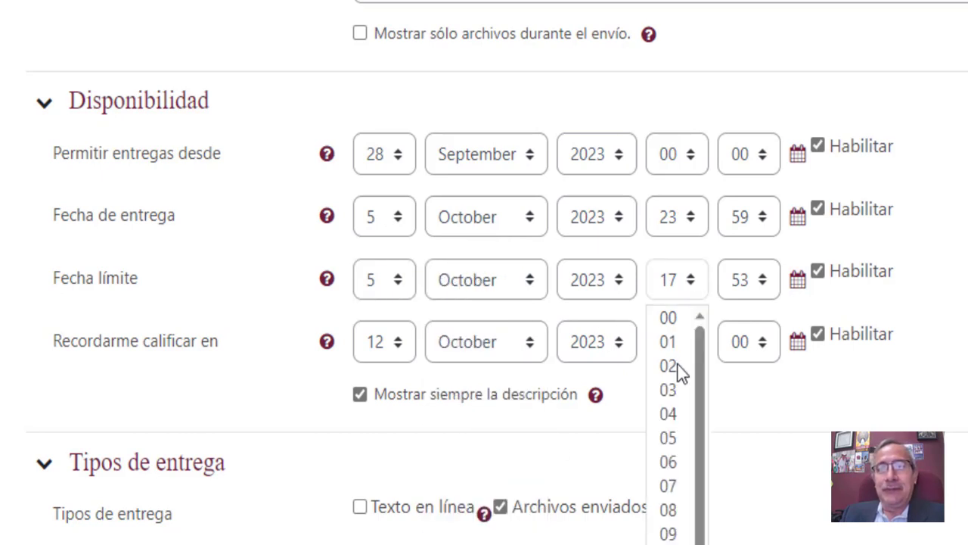
pyautogui.scroll(-2, 700, 454)
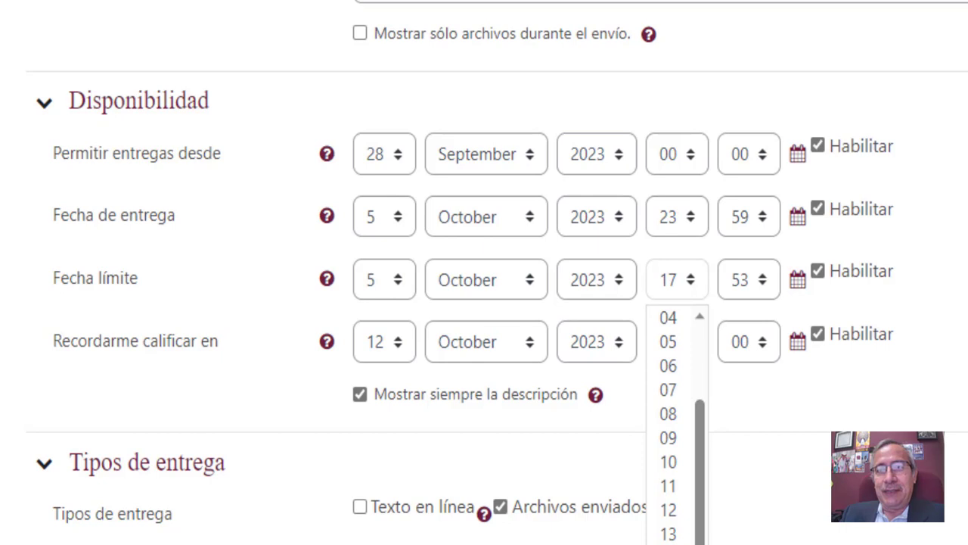
pyautogui.click(669, 544)
pyautogui.click(726, 286)
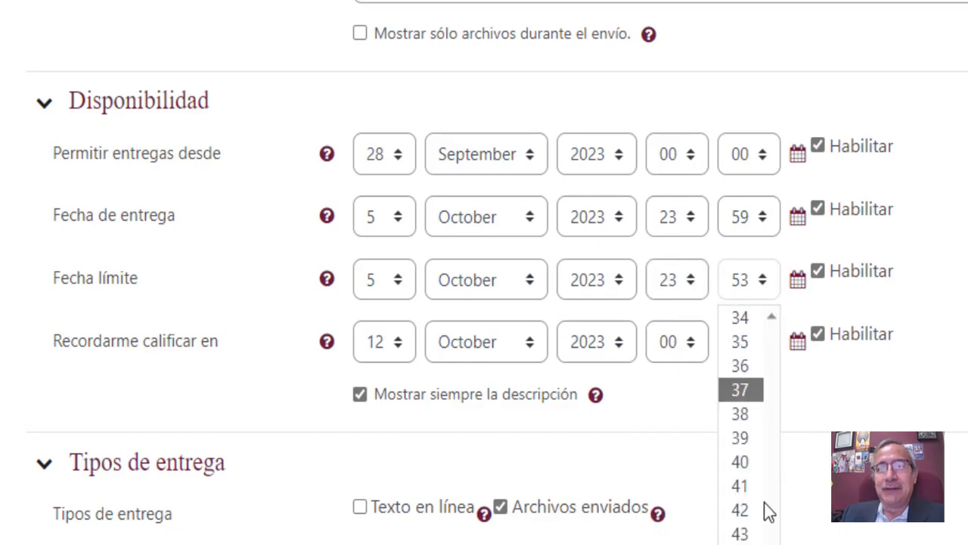
pyautogui.scroll(-2, 739, 496)
pyautogui.scroll(-1, 739, 454)
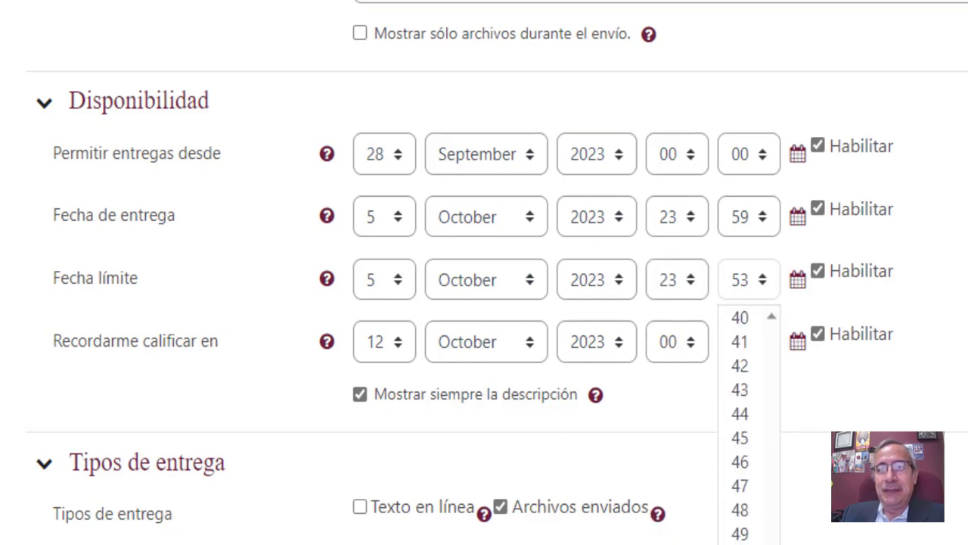
pyautogui.click(740, 543)
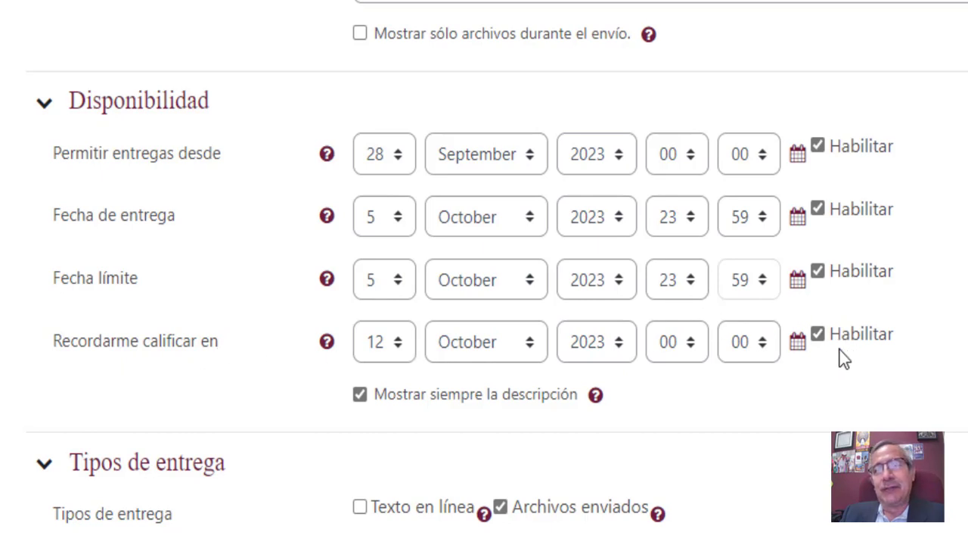
# - Disable the Recordarme calificar en reminder date under Disponibilidad
pyautogui.click(818, 334)
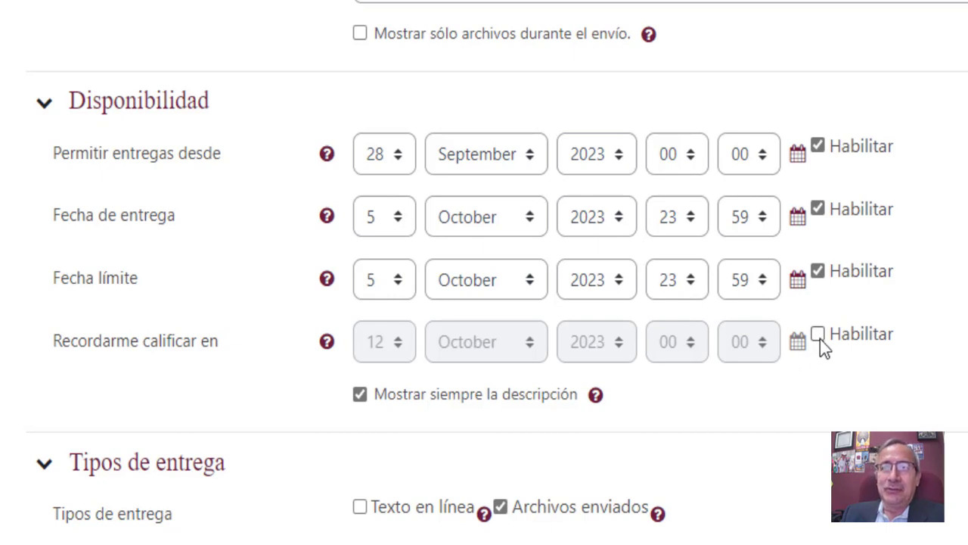
pyautogui.click(819, 338)
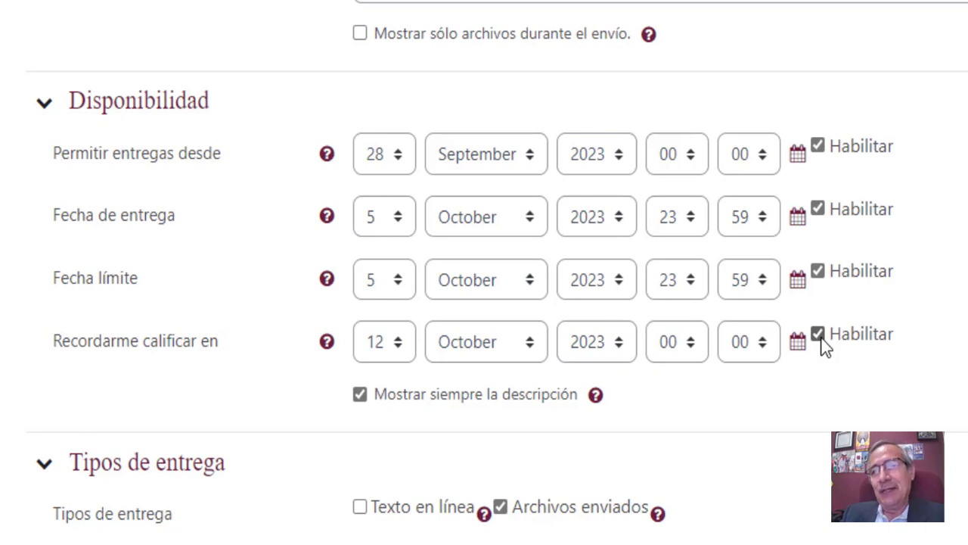
pyautogui.click(817, 336)
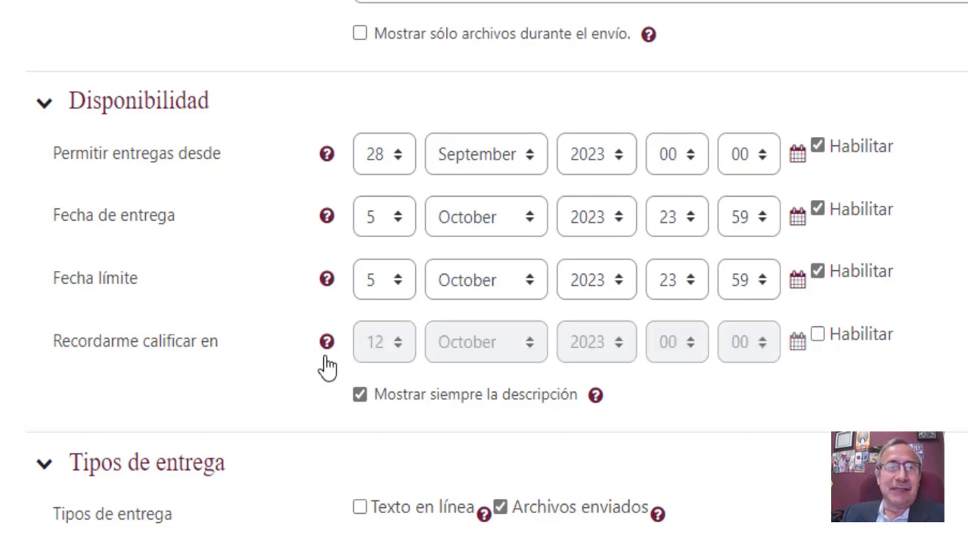
# - Enable Texto en línea as an additional submission type under Tipos de entrega
pyautogui.scroll(-4, 298, 346)
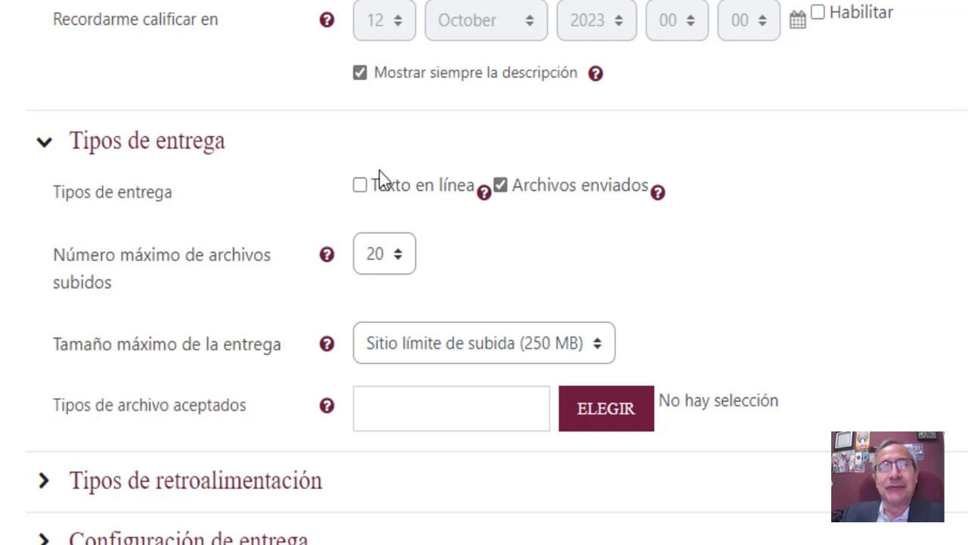
pyautogui.click(361, 184)
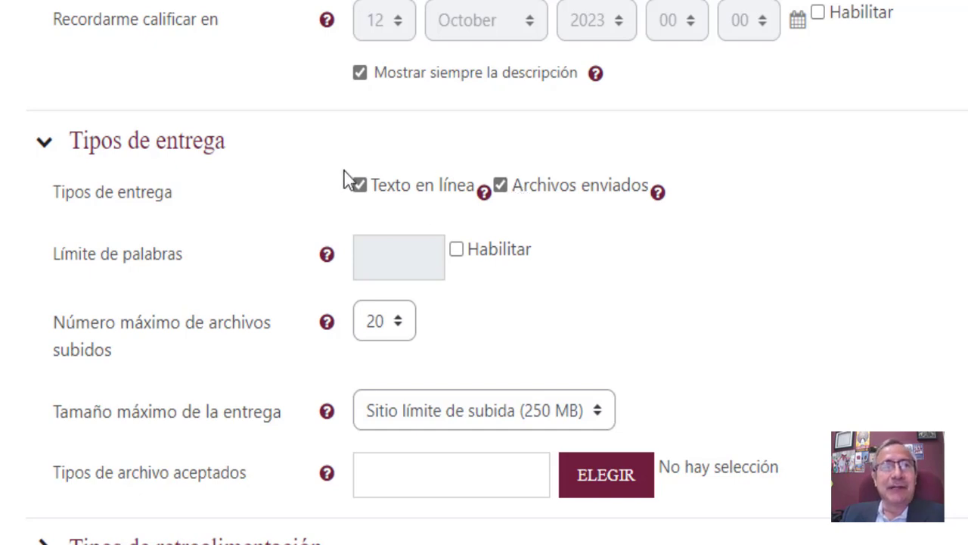
pyautogui.click(456, 249)
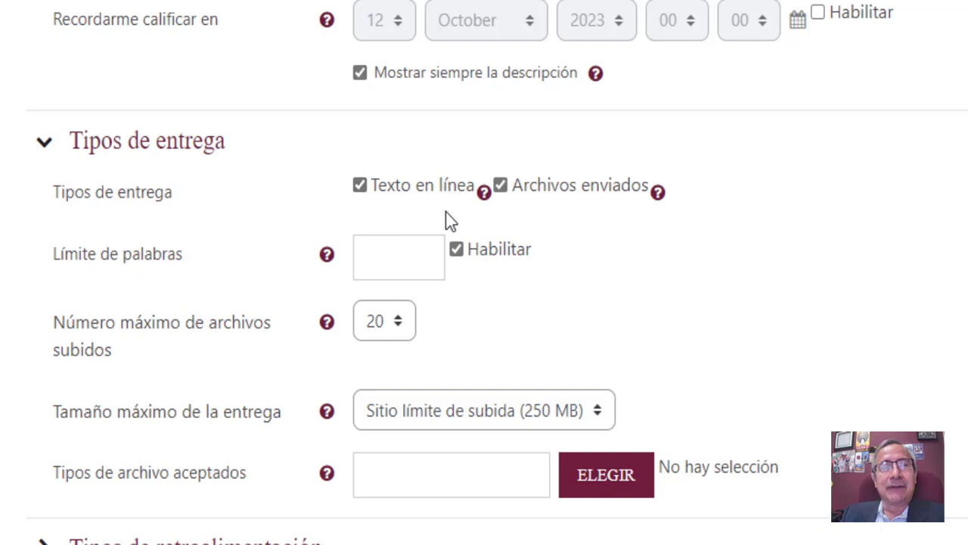
pyautogui.click(386, 253)
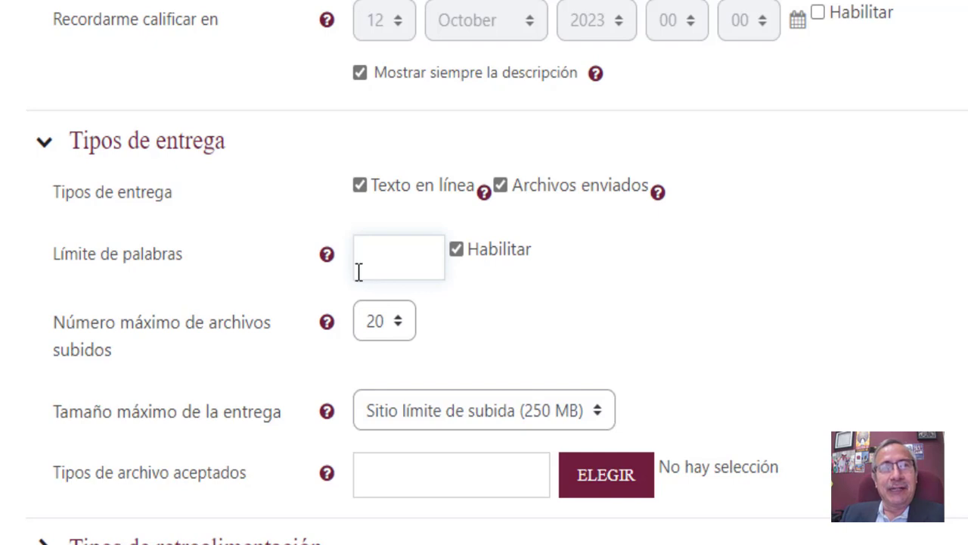
pyautogui.click(454, 255)
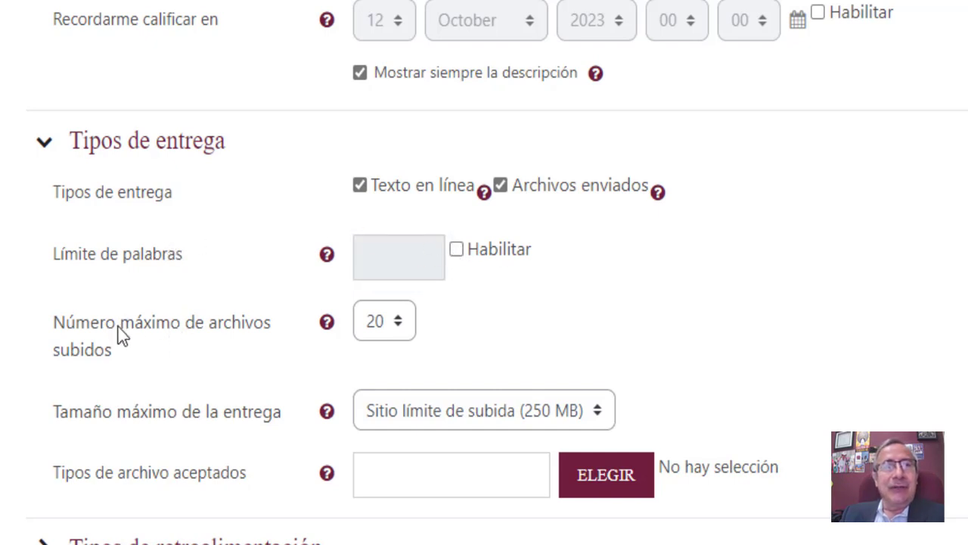
# - Set the Número máximo de archivos subidos under Tipos de entrega to 3
pyautogui.click(395, 325)
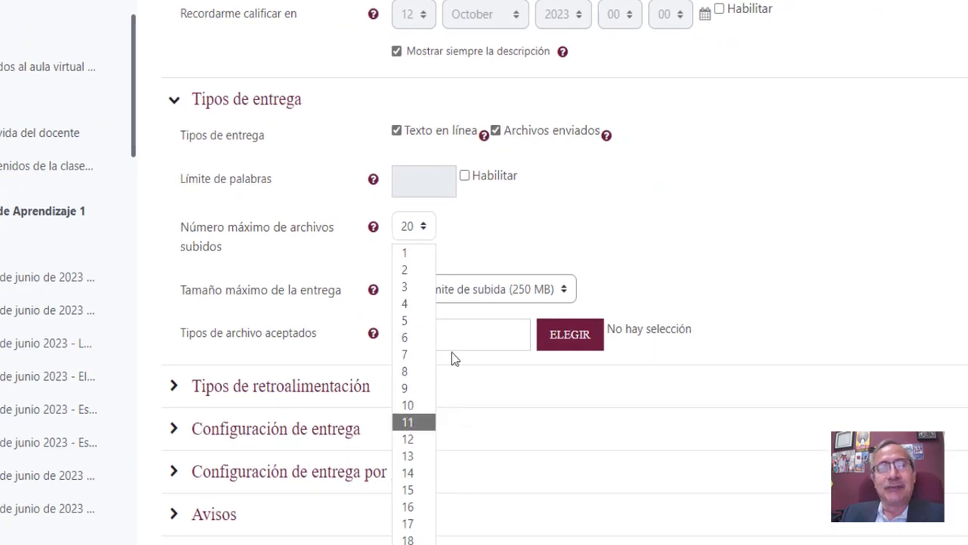
pyautogui.click(407, 253)
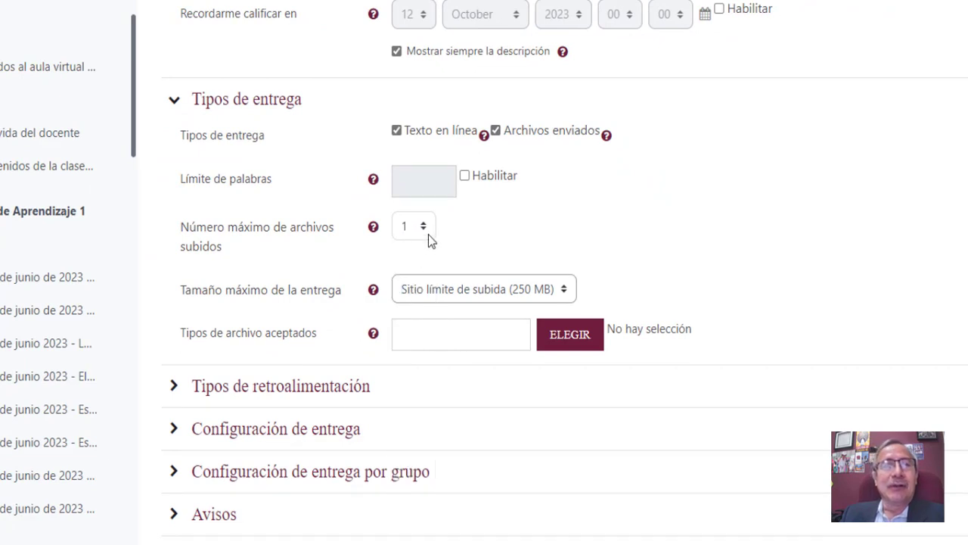
pyautogui.click(424, 227)
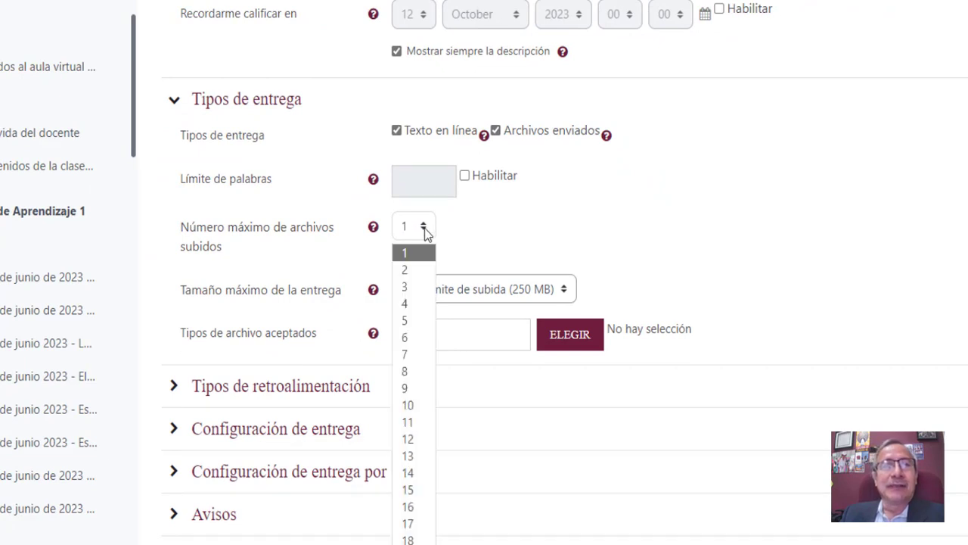
pyautogui.click(416, 288)
# - Set the Tamaño máximo de la entrega to 5 MB
pyautogui.scroll(-2, 450, 221)
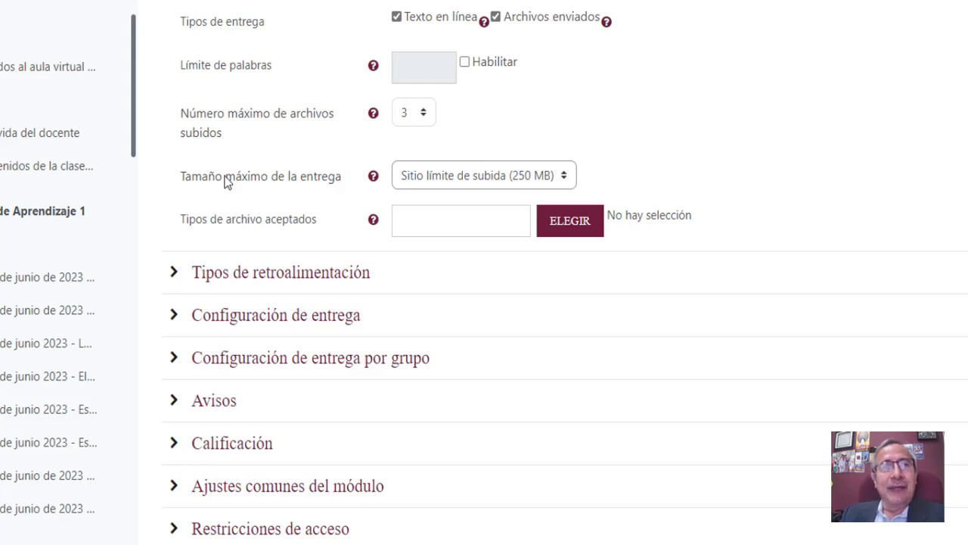
pyautogui.click(477, 179)
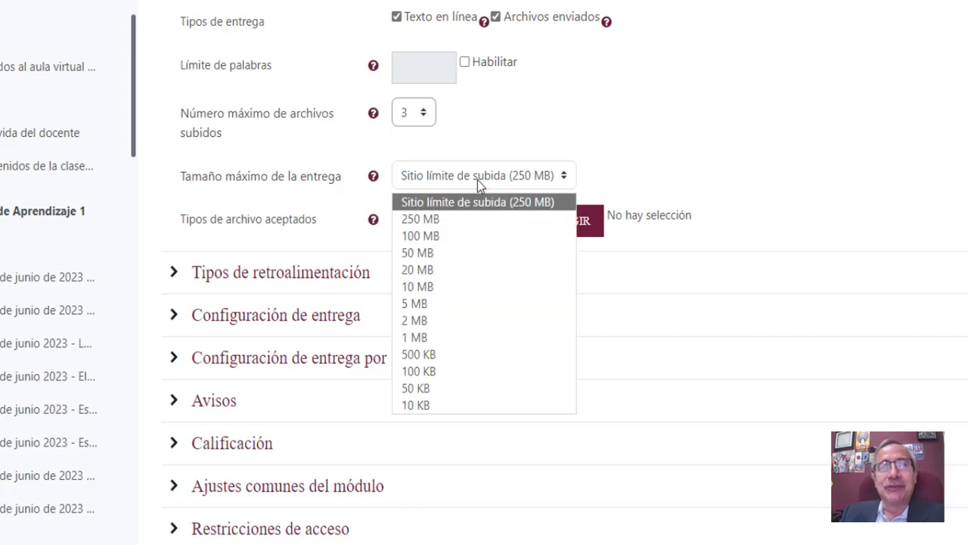
pyautogui.click(434, 221)
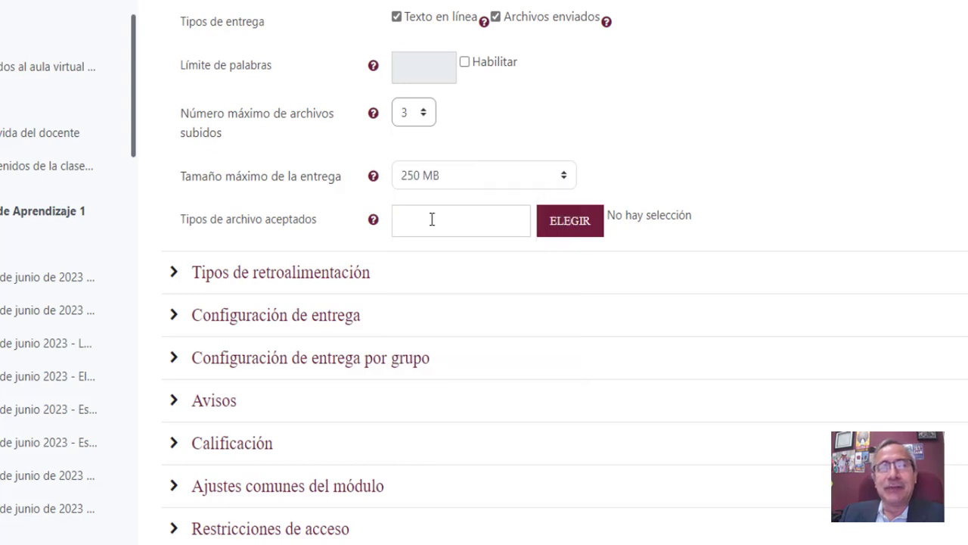
pyautogui.click(470, 170)
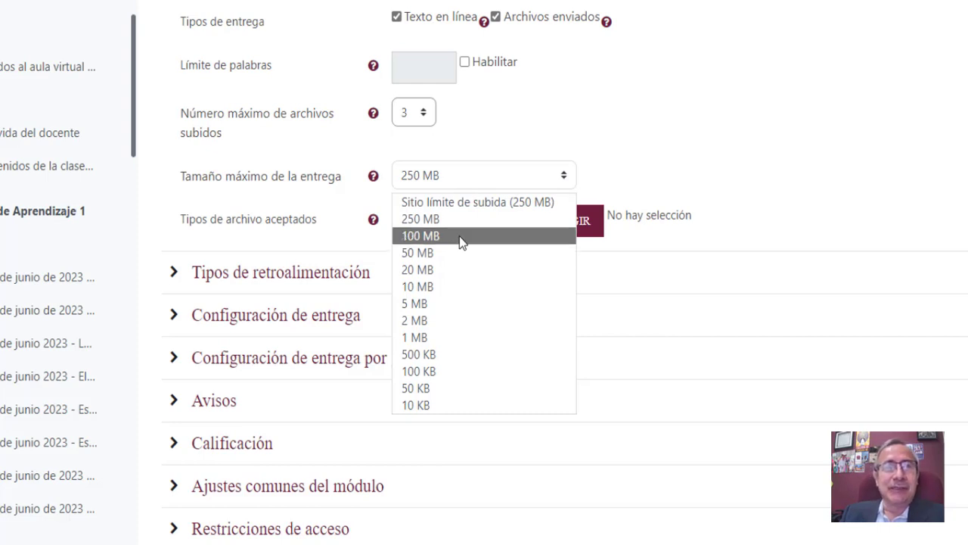
pyautogui.click(555, 176)
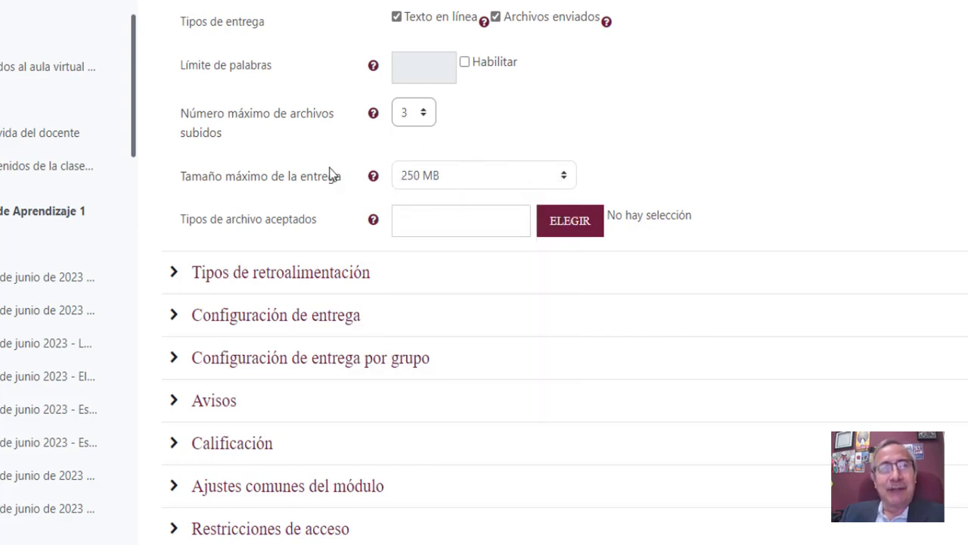
pyautogui.click(460, 176)
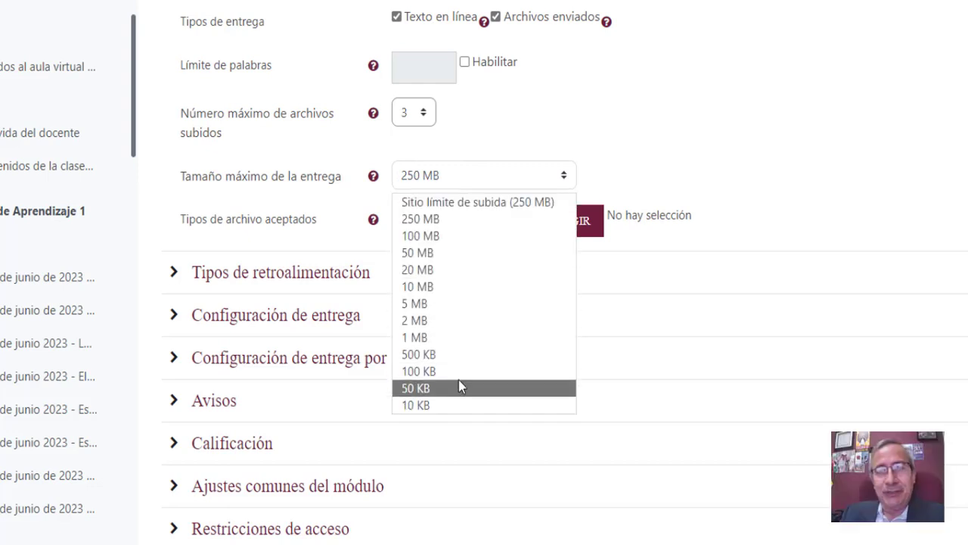
pyautogui.click(458, 307)
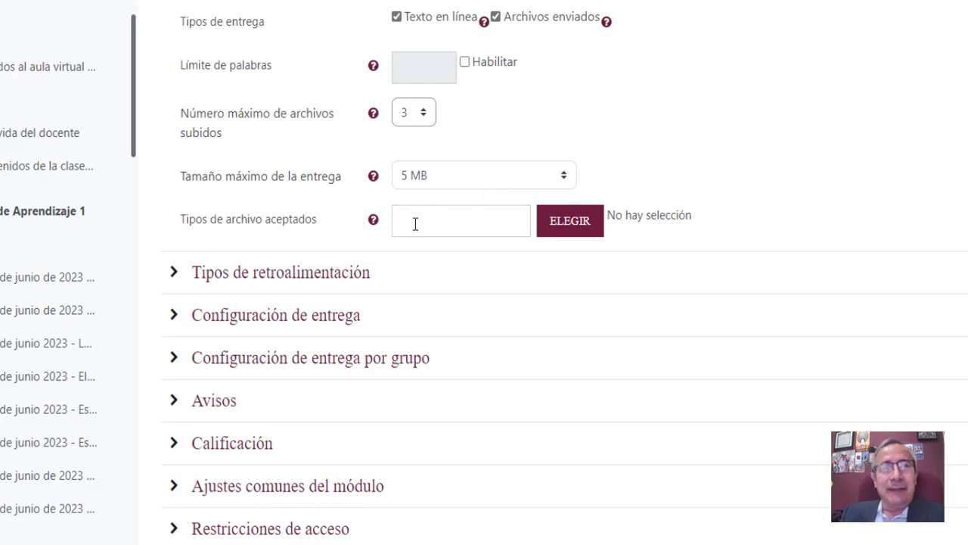
# - Review the categories offered for Tipos de archivo aceptados, including the individual audio formats, and close the list without choosing any
pyautogui.click(497, 222)
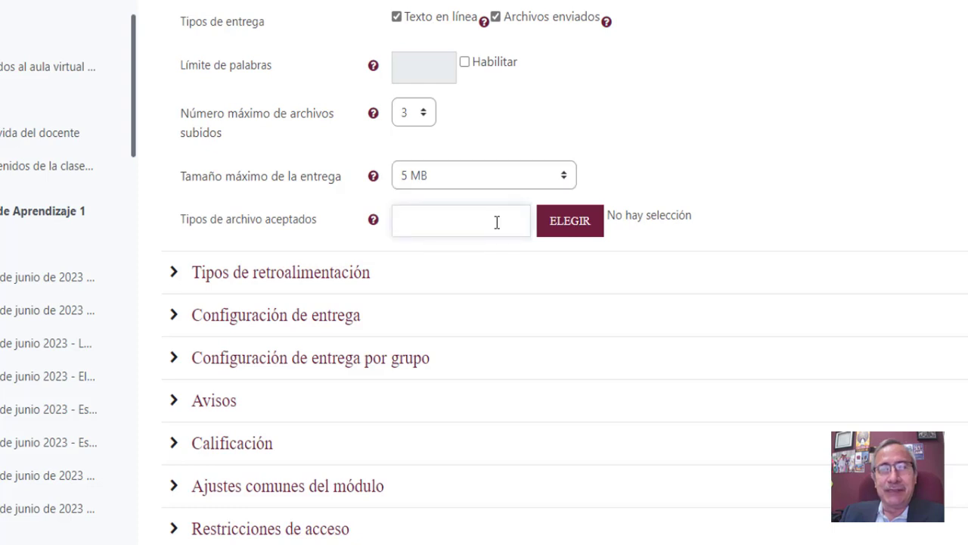
pyautogui.click(570, 225)
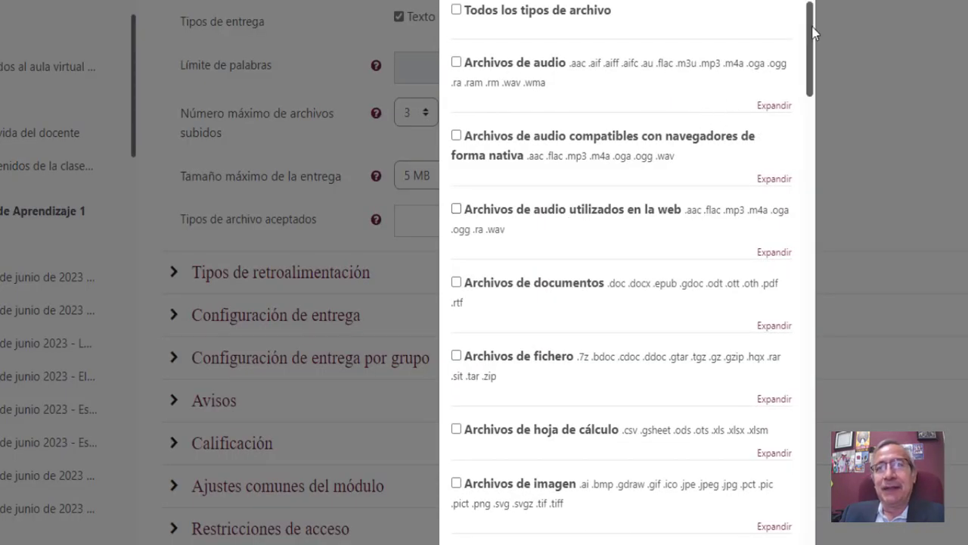
pyautogui.moveTo(811, 30)
pyautogui.mouseDown()
pyautogui.moveTo(812, 76)
pyautogui.moveTo(813, 26)
pyautogui.mouseUp()
pyautogui.scroll(-1, 811, 71)
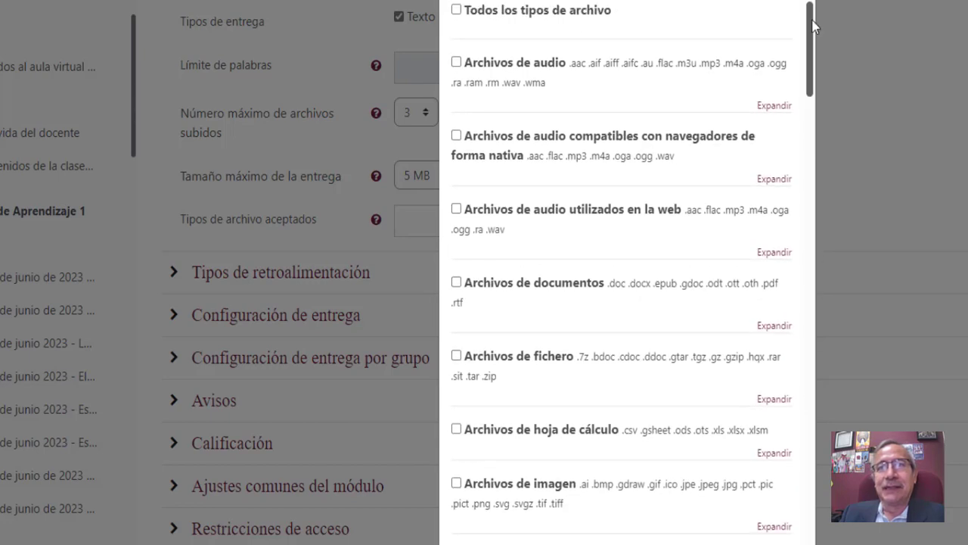
pyautogui.click(456, 62)
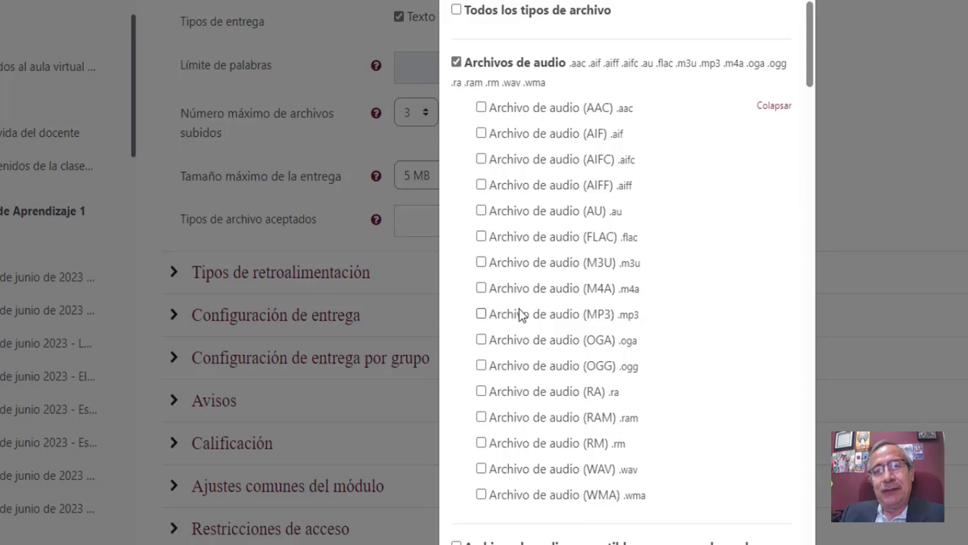
pyautogui.click(482, 314)
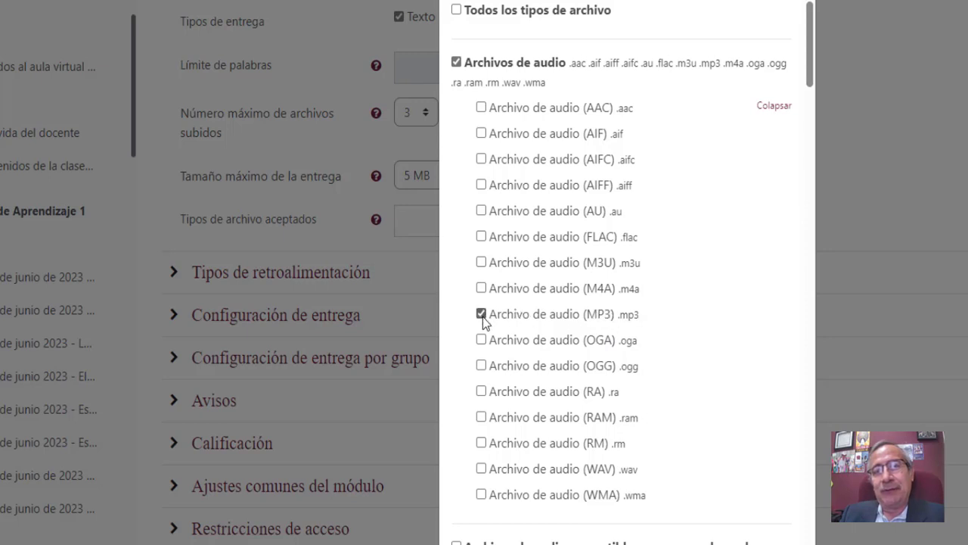
pyautogui.click(482, 315)
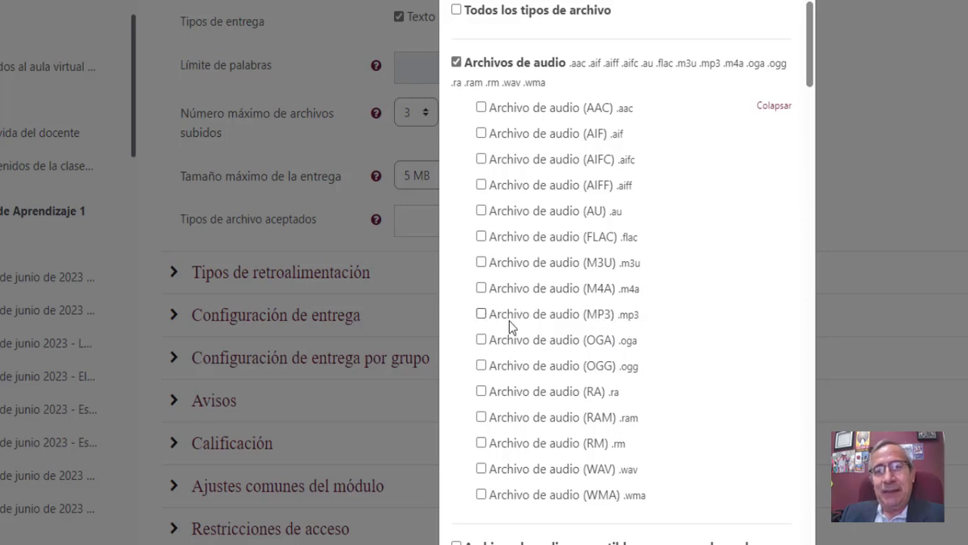
pyautogui.scroll(-6, 507, 161)
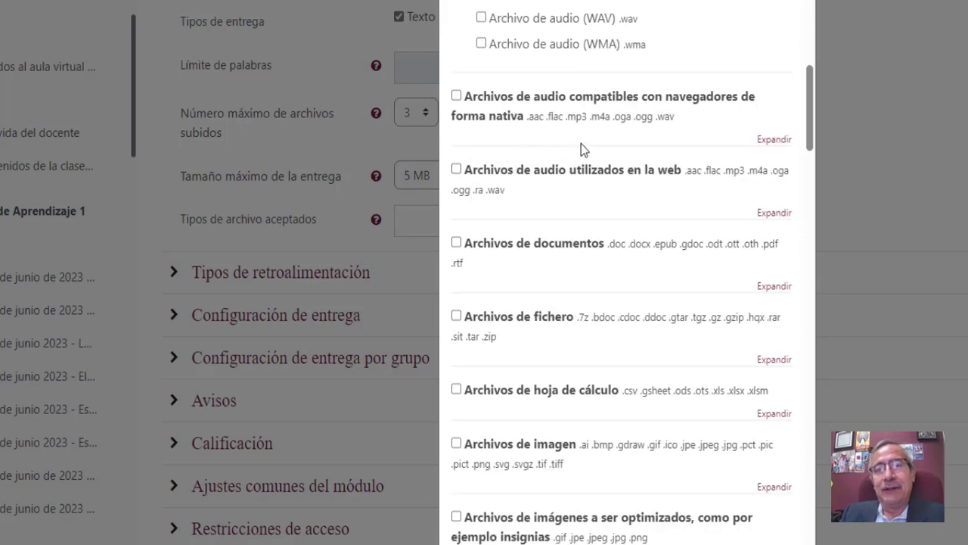
pyautogui.scroll(-1, 581, 145)
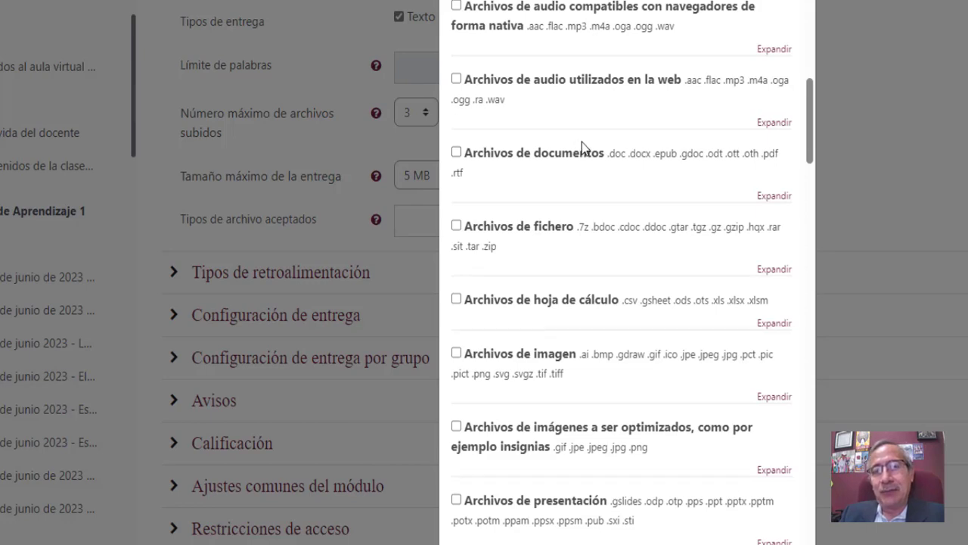
pyautogui.scroll(6, 613, 132)
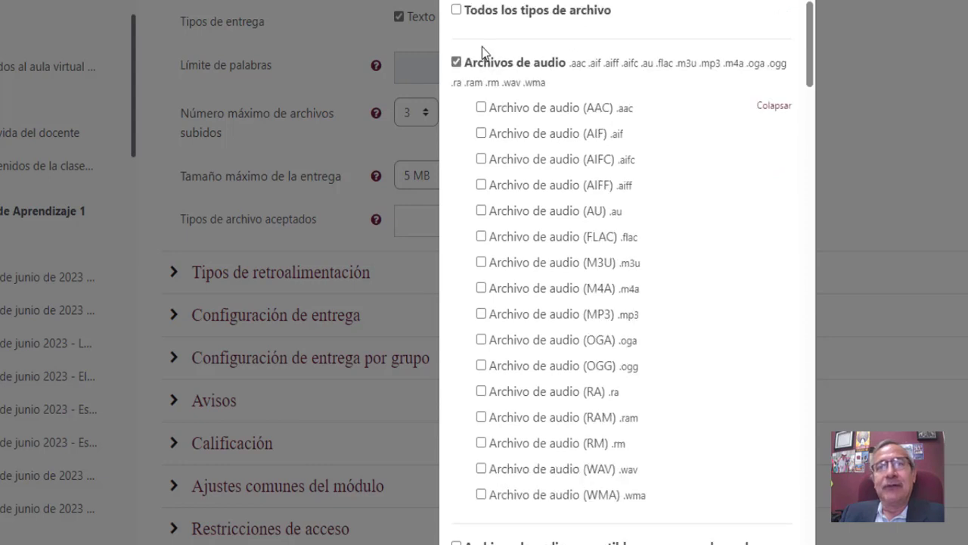
pyautogui.click(463, 64)
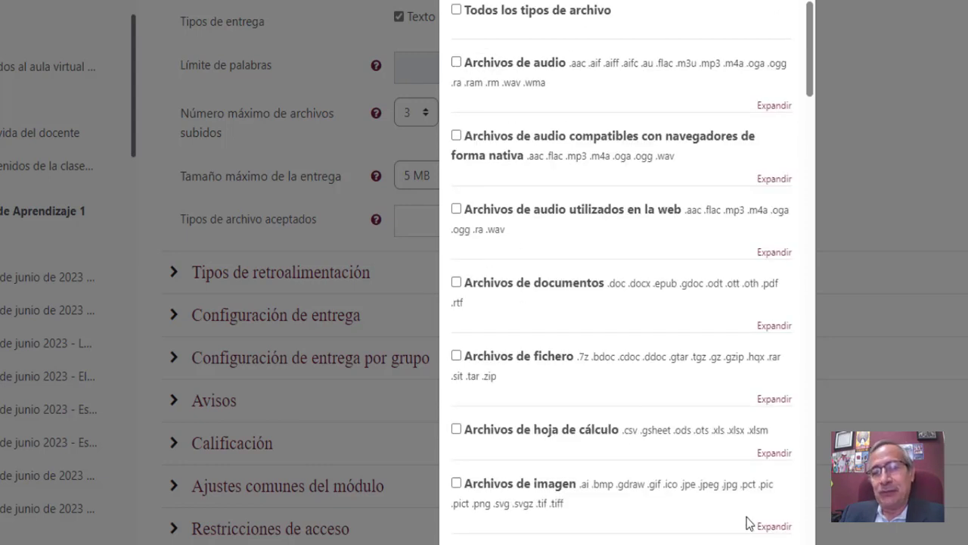
pyautogui.press('Escape')
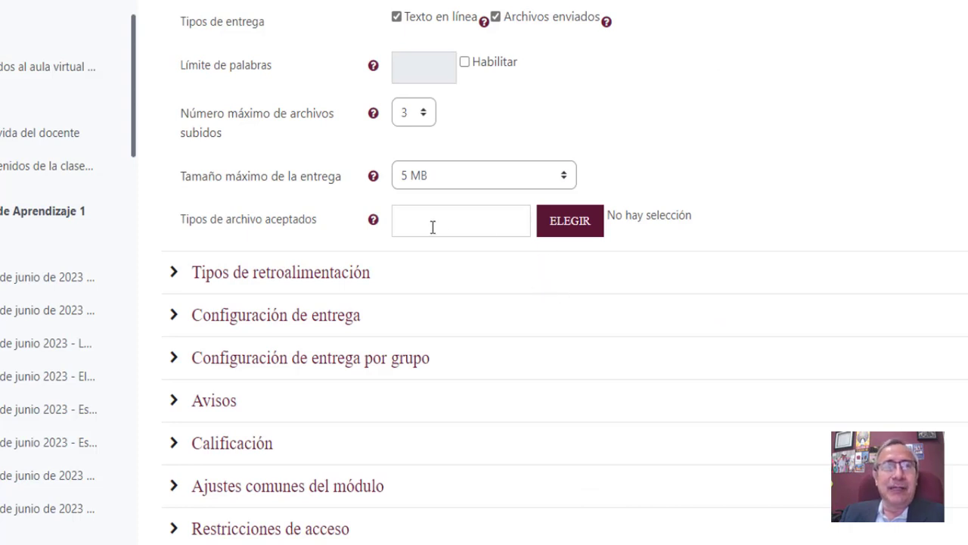
# - Collapse the Tipos de entrega section and set Comentario en línea to Sí under Tipos de retroalimentación
pyautogui.scroll(-3, 189, 166)
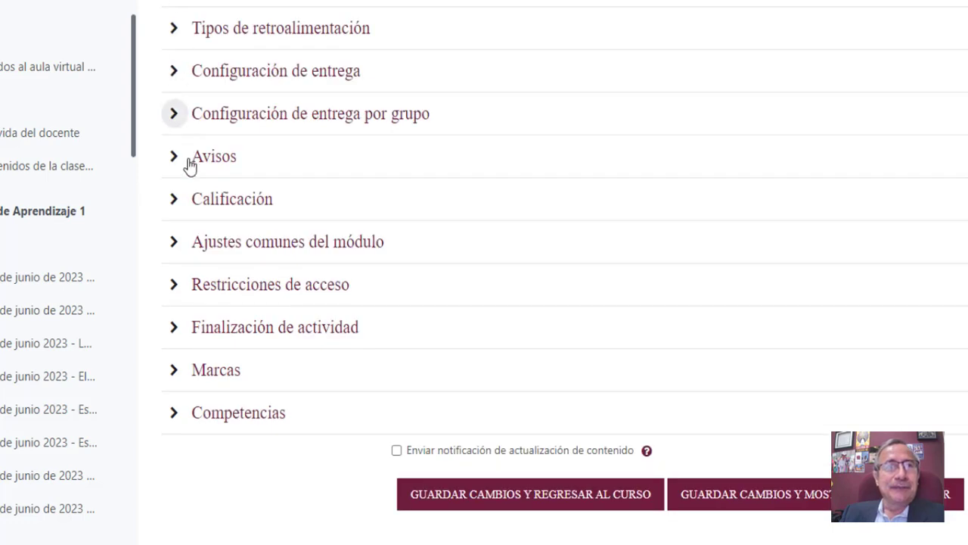
pyautogui.scroll(1, 280, 127)
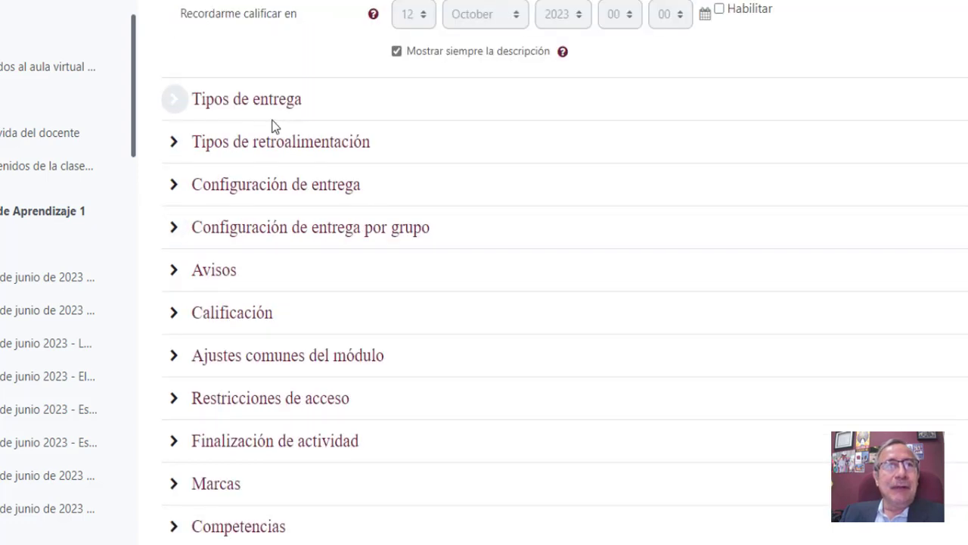
pyautogui.click(174, 143)
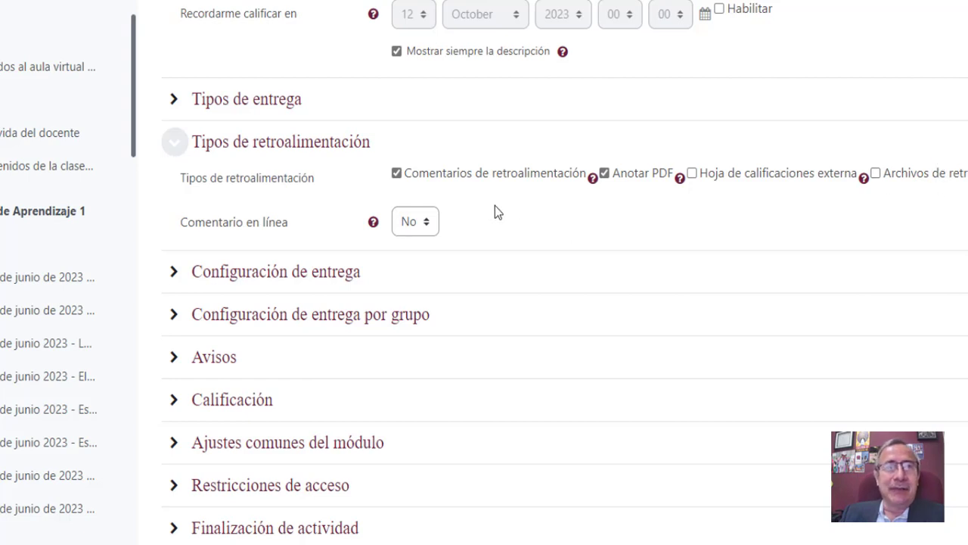
pyautogui.scroll(-2, 495, 206)
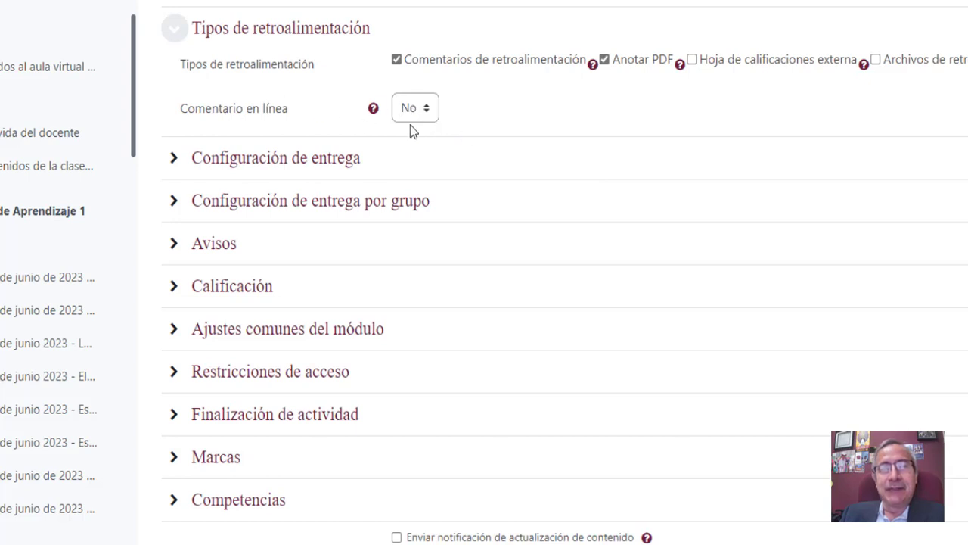
pyautogui.click(426, 108)
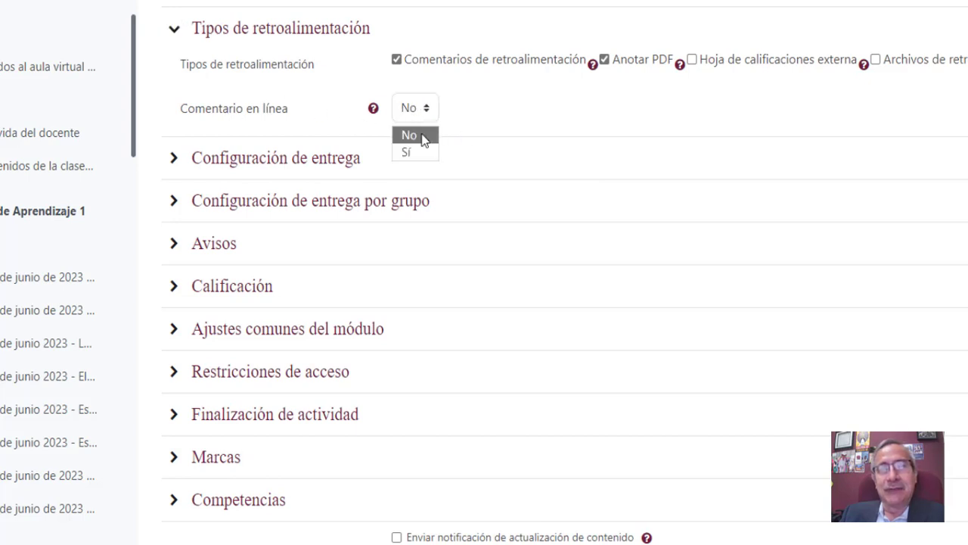
pyautogui.click(424, 152)
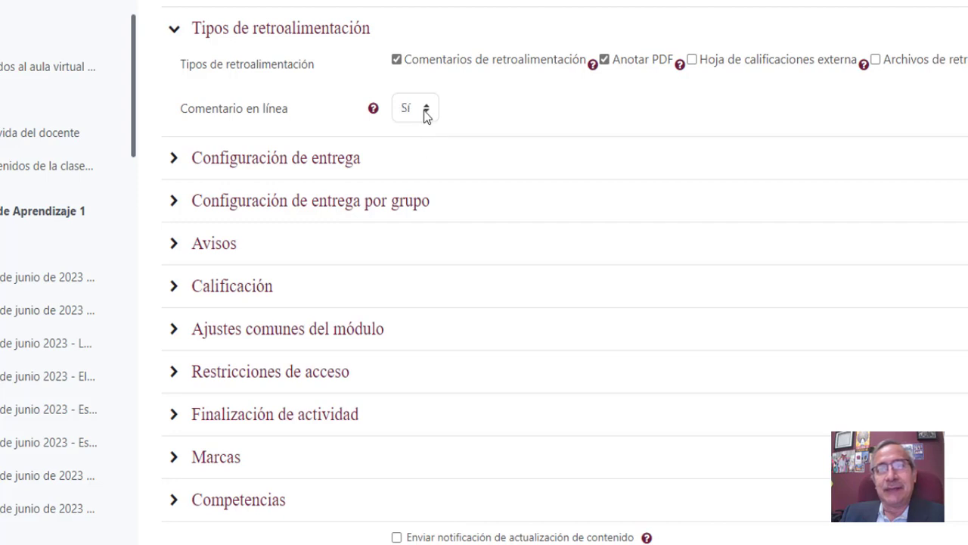
# - Read the help explanation for Comentario en línea under Tipos de retroalimentación and close it
pyautogui.click(375, 111)
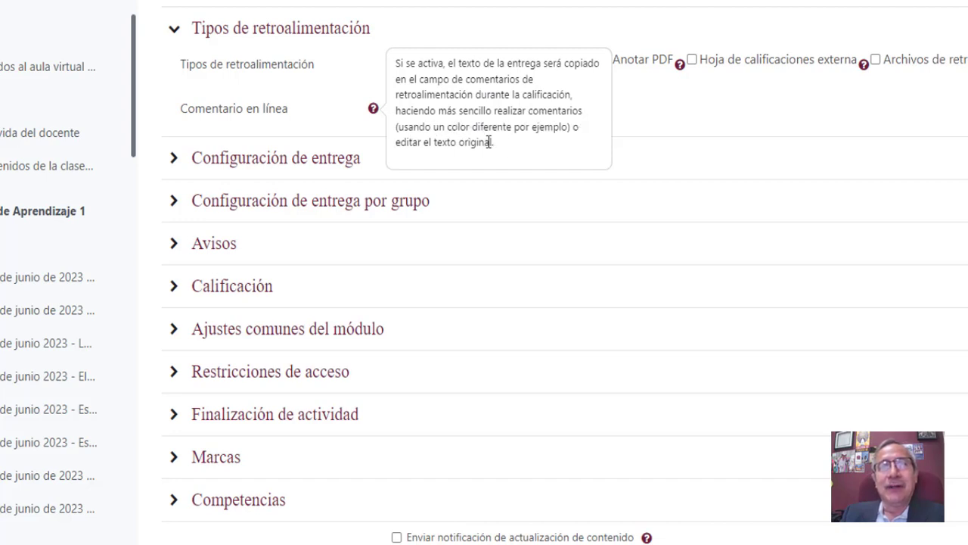
pyautogui.click(648, 124)
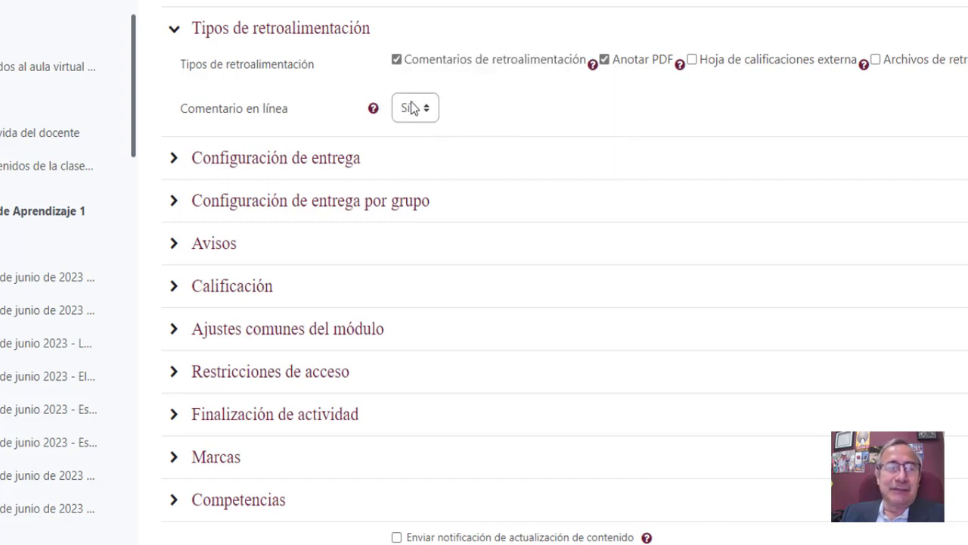
# - Expand Configuración de entrega, try Sí for Requiere que los alumnos pulsen el botón de envío, and set it back to No
pyautogui.scroll(-2, 492, 130)
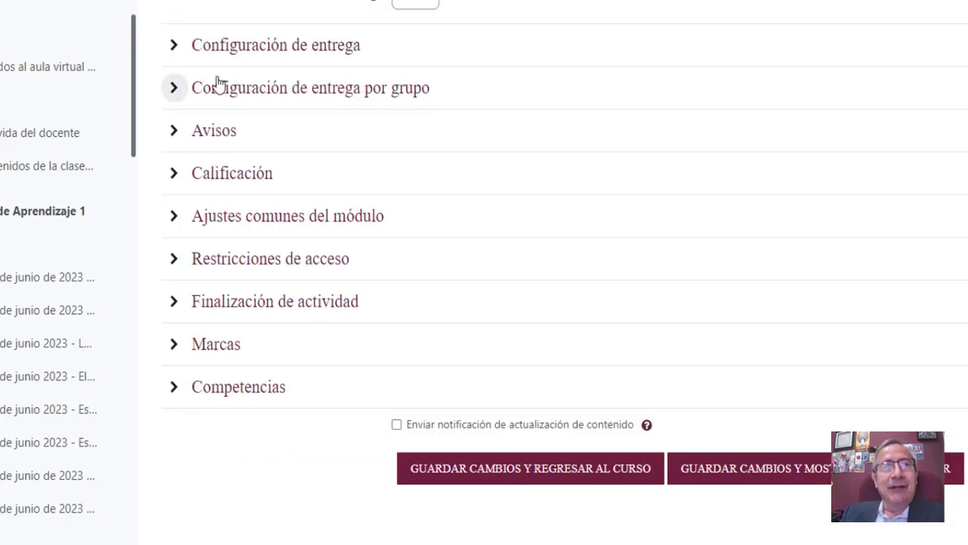
pyautogui.click(179, 47)
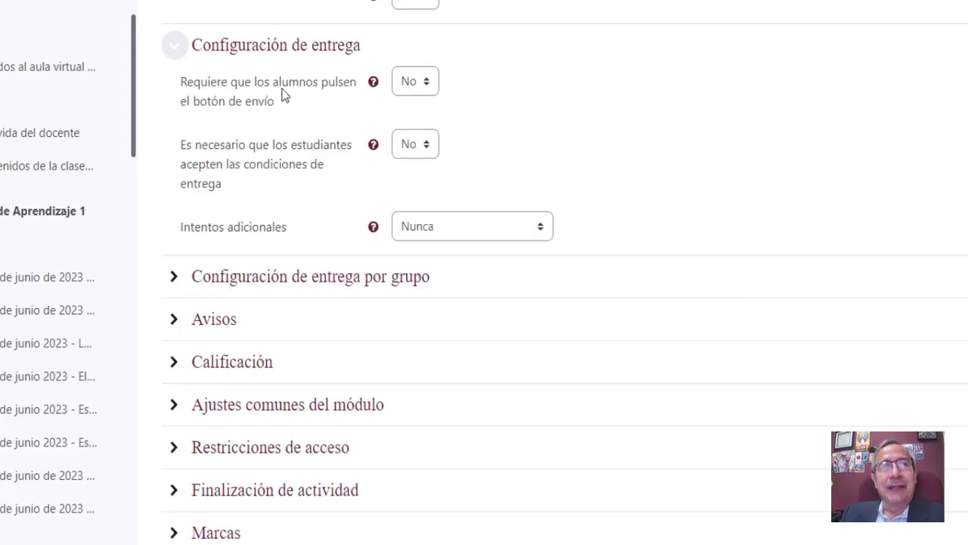
pyautogui.click(427, 84)
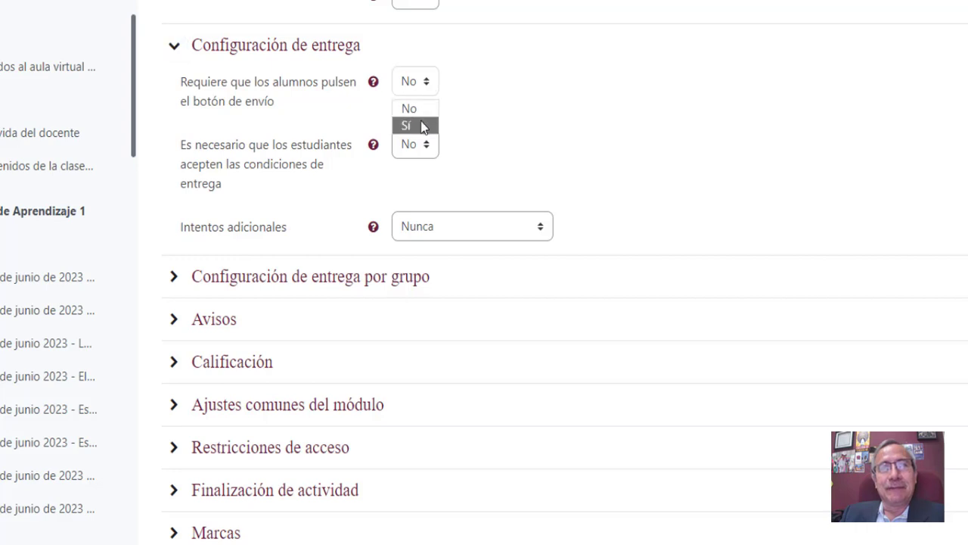
pyautogui.click(408, 125)
pyautogui.click(427, 83)
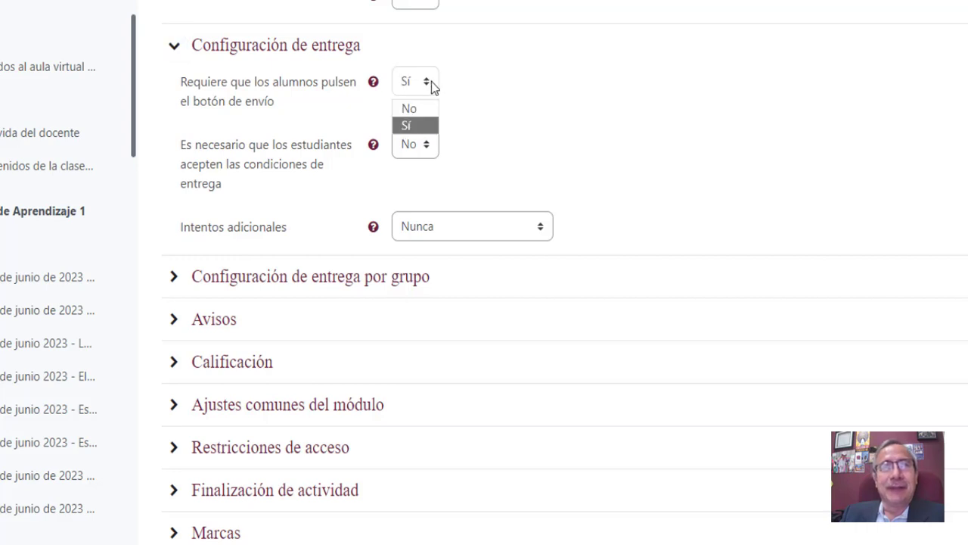
pyautogui.click(424, 109)
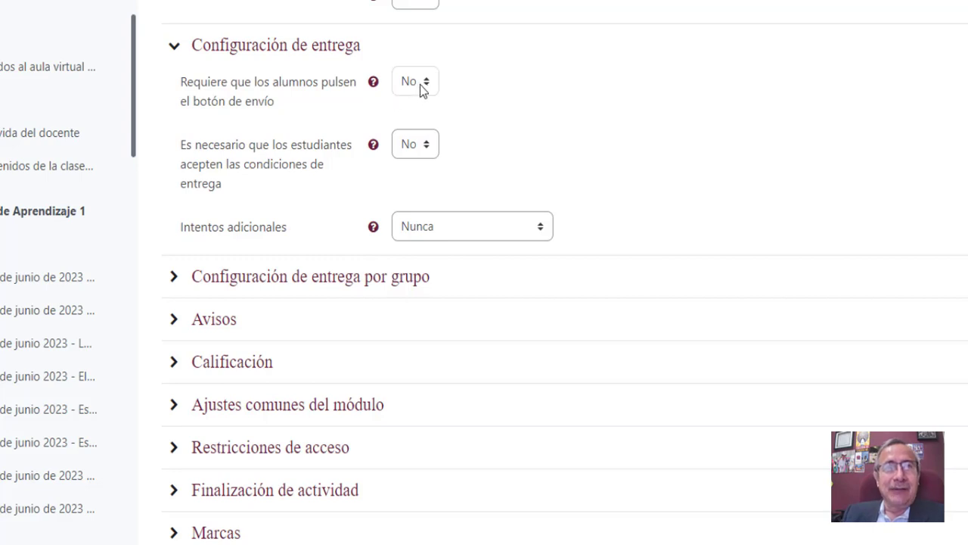
pyautogui.click(420, 85)
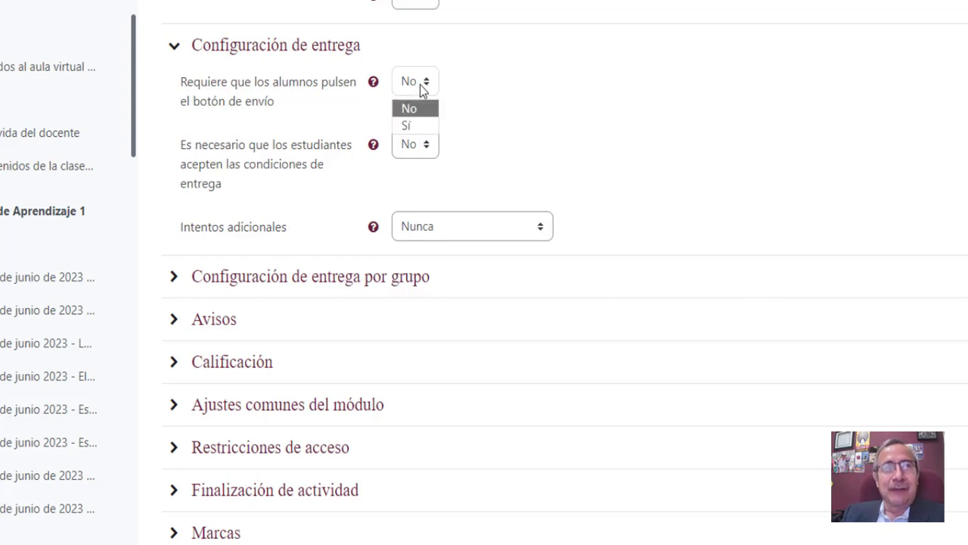
pyautogui.click(422, 126)
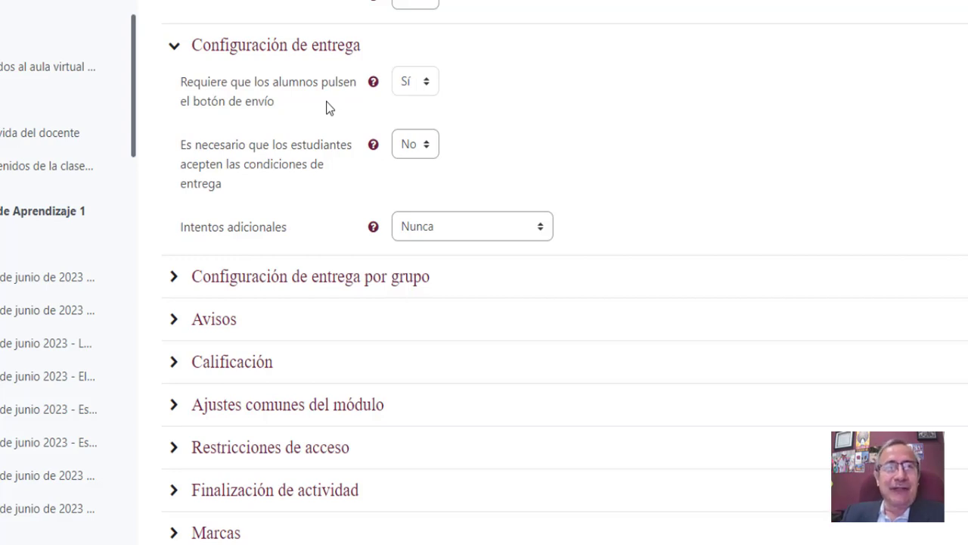
pyautogui.click(427, 85)
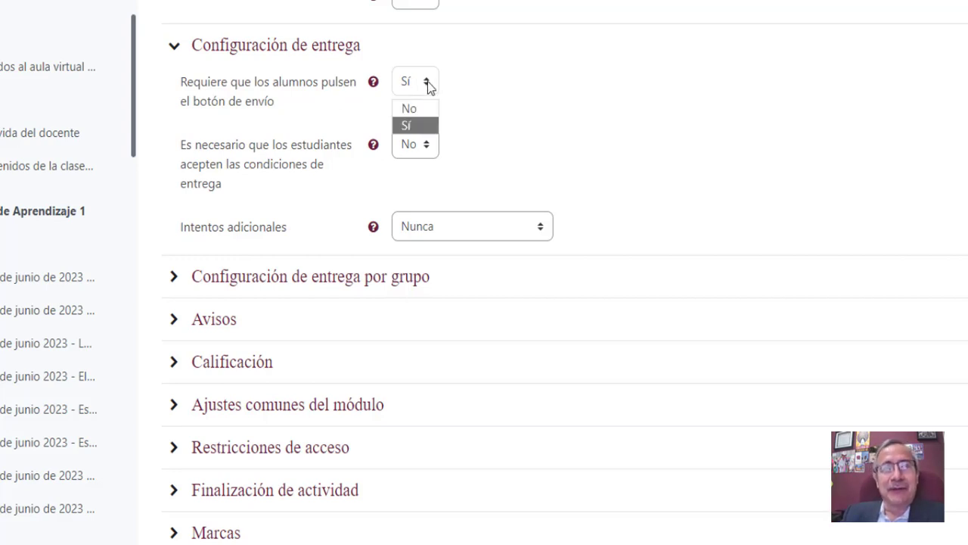
pyautogui.click(409, 108)
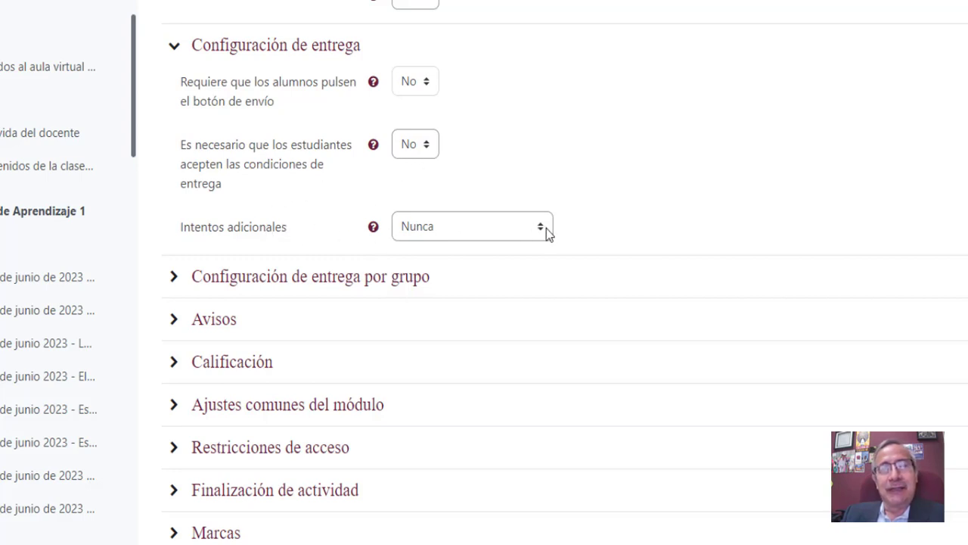
# - Try Intentos adicionales as Manual with a Número máximo de intentos of 3, and return Intentos adicionales to Nunca
pyautogui.click(474, 227)
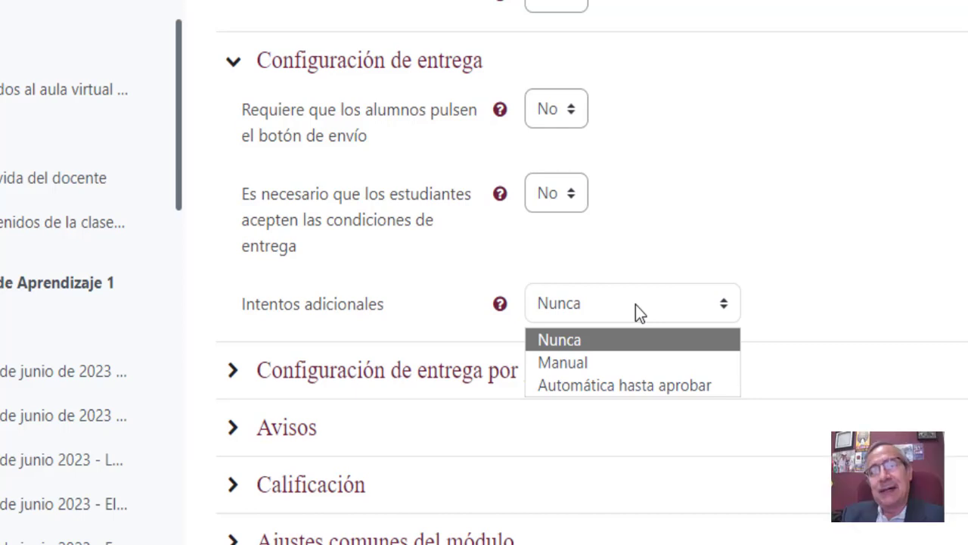
pyautogui.click(605, 366)
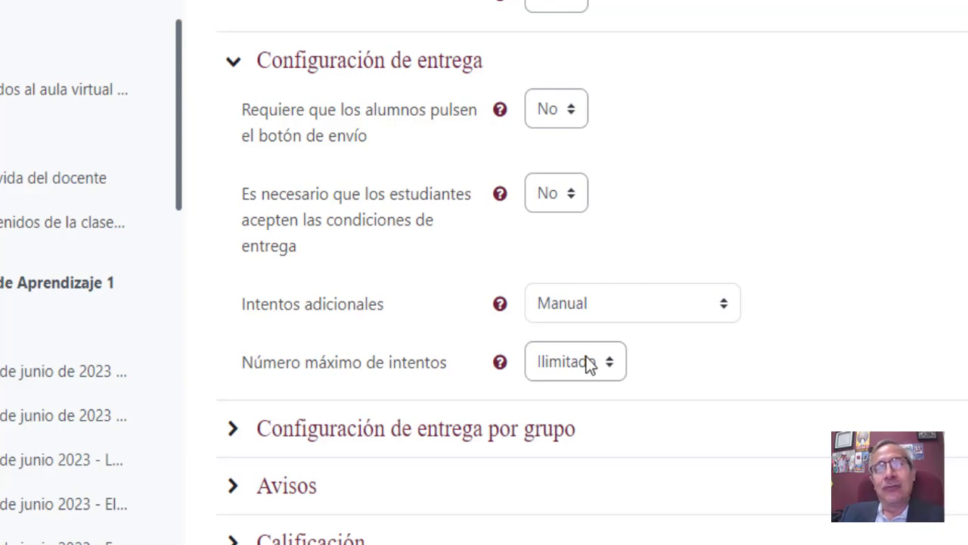
pyautogui.click(589, 363)
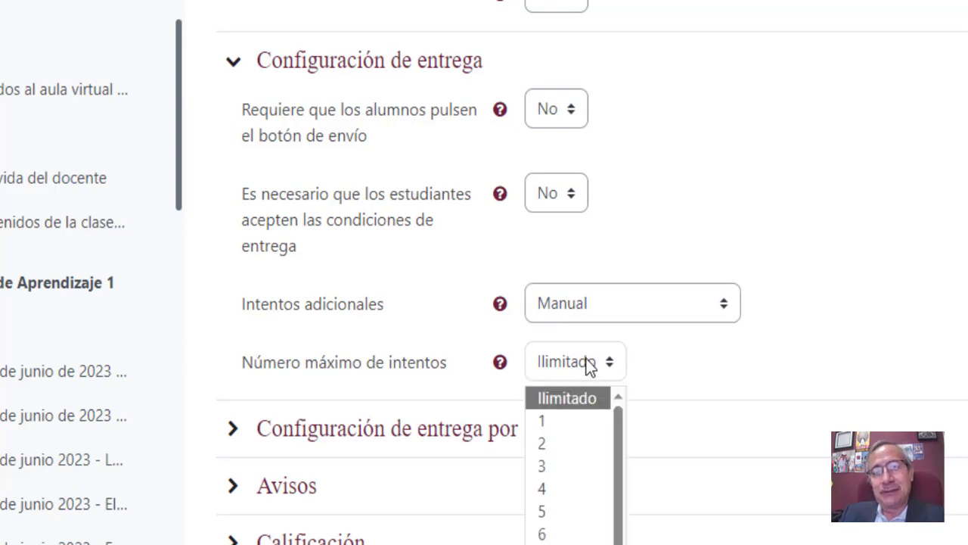
pyautogui.click(572, 466)
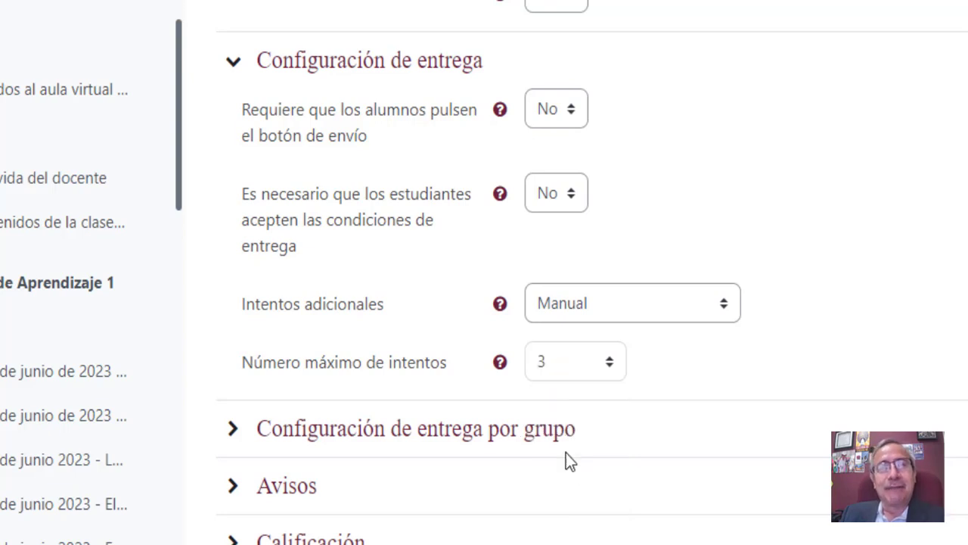
pyautogui.click(612, 365)
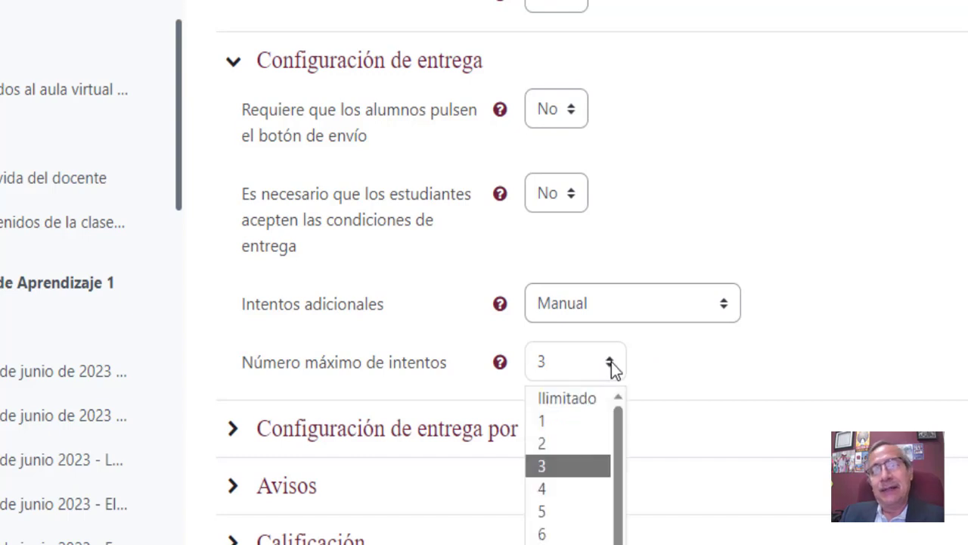
pyautogui.click(611, 363)
pyautogui.click(638, 312)
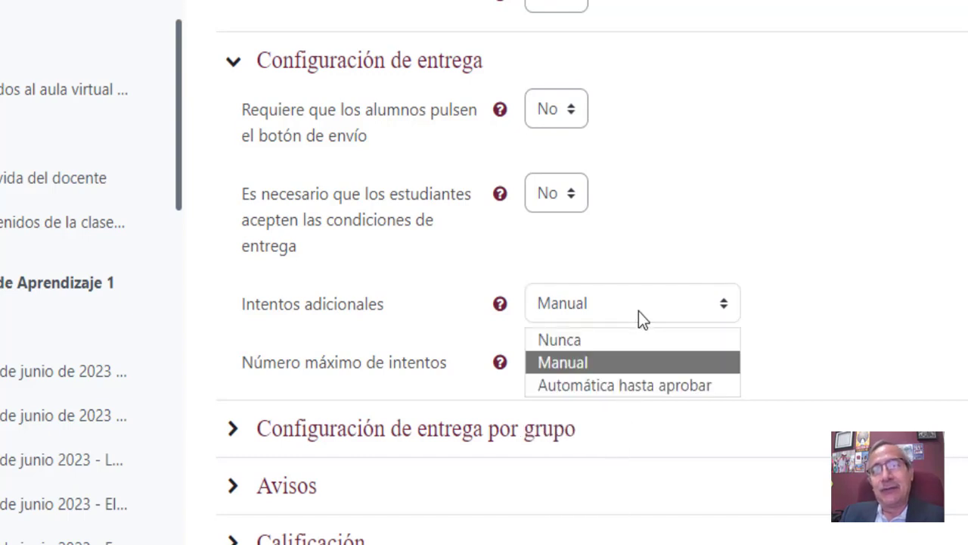
pyautogui.click(624, 333)
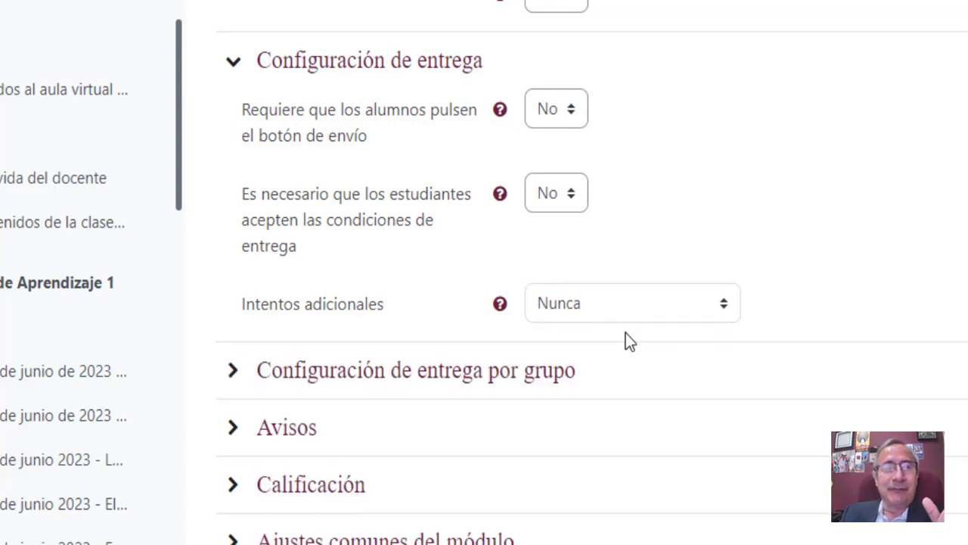
# - Set Intentos adicionales to Automática hasta aprobar and Número máximo de intentos to Ilimitado
pyautogui.click(638, 314)
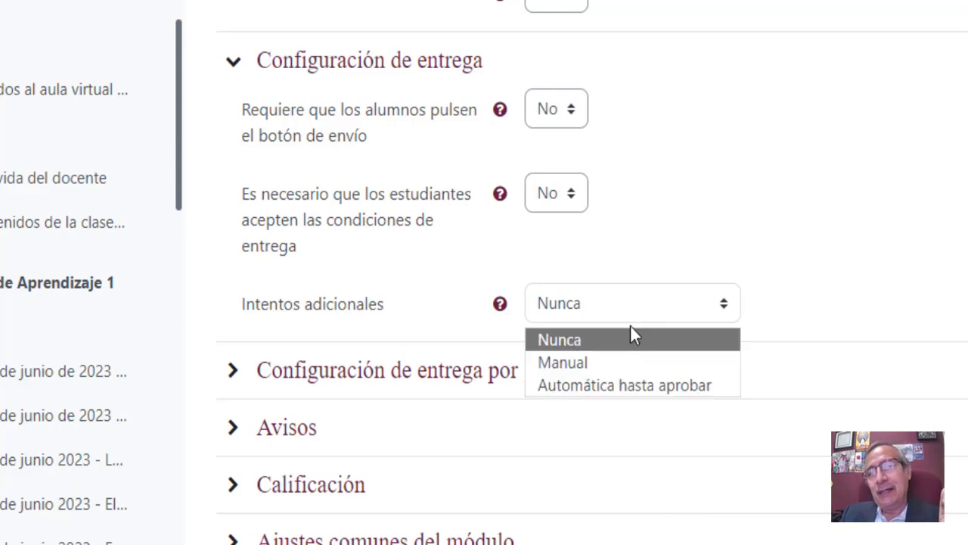
pyautogui.click(613, 380)
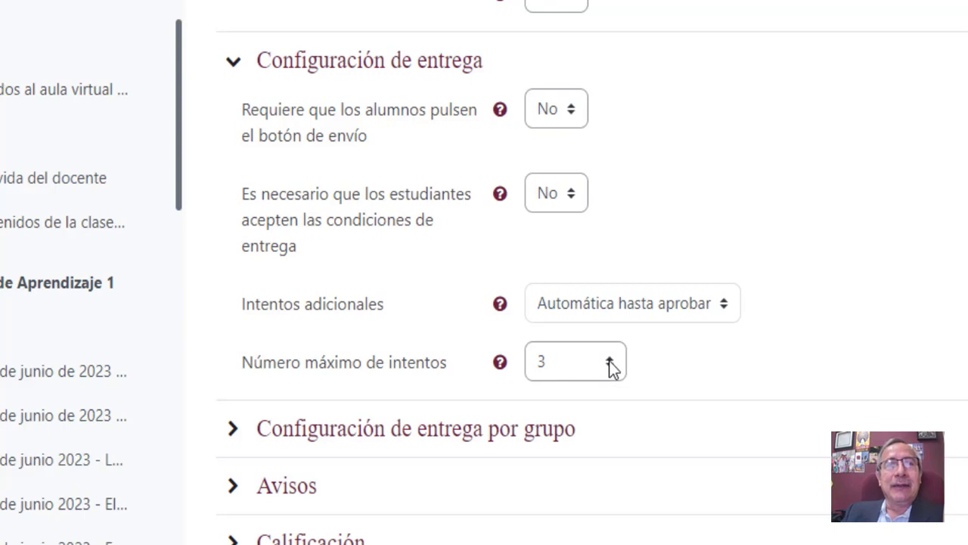
pyautogui.click(609, 360)
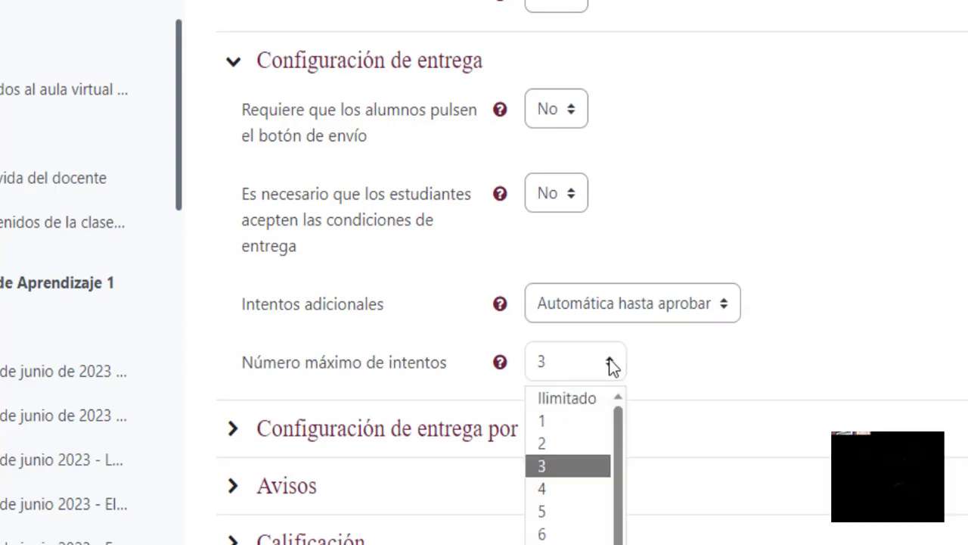
pyautogui.click(575, 396)
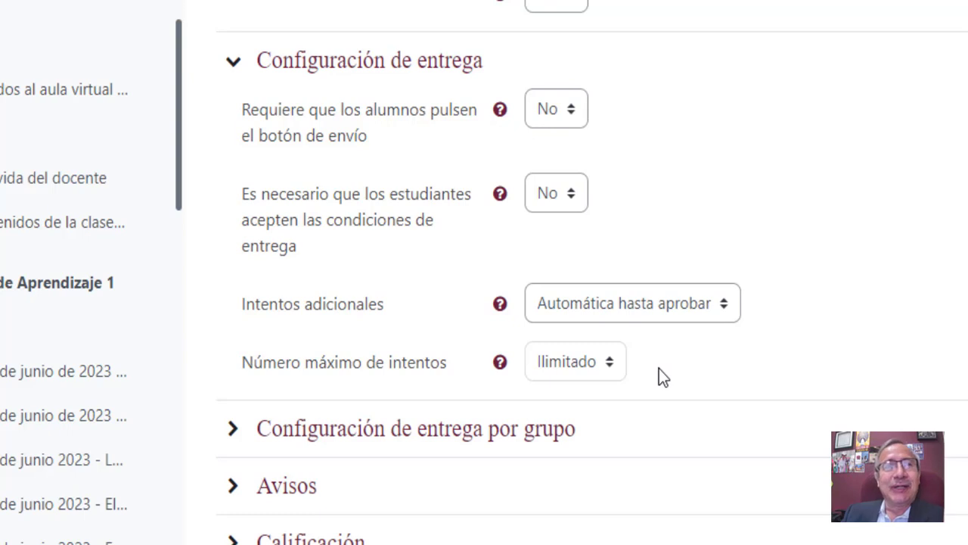
# - Expand Configuración de entrega por grupo and set Entrega por grupos to Sí
pyautogui.scroll(-2, 658, 368)
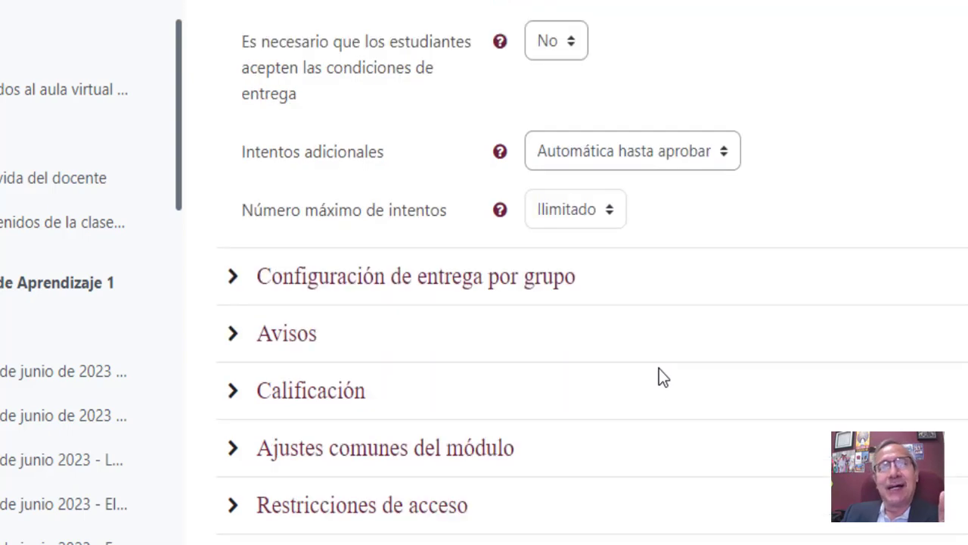
pyautogui.click(242, 283)
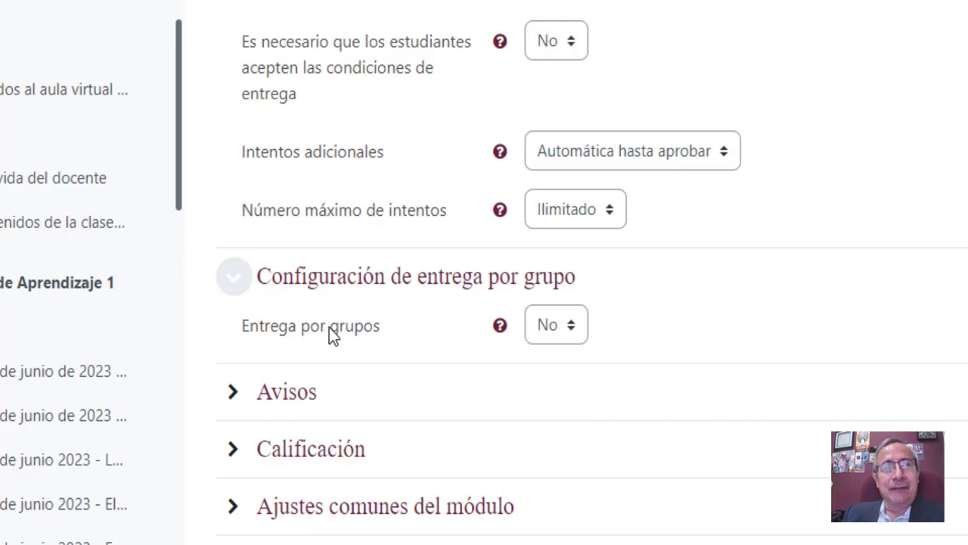
pyautogui.click(569, 322)
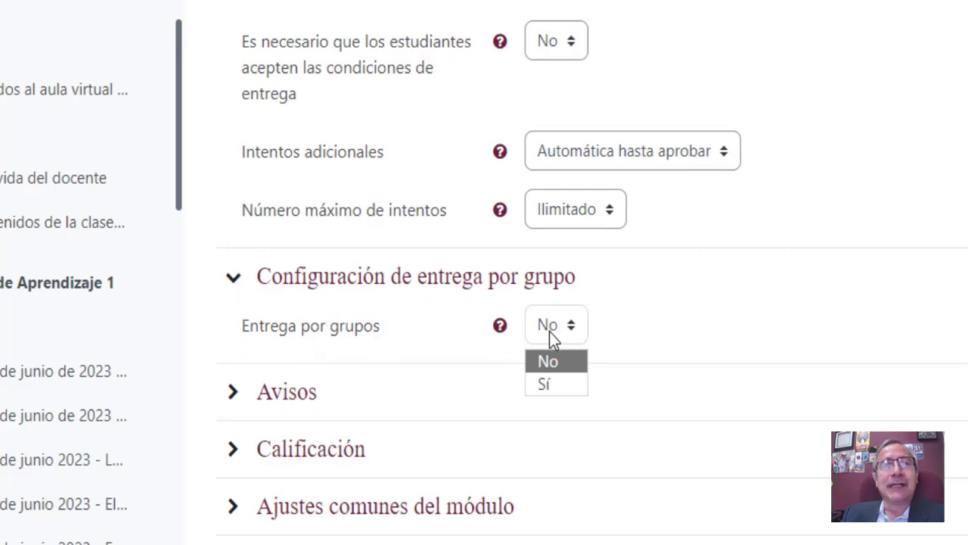
pyautogui.click(549, 366)
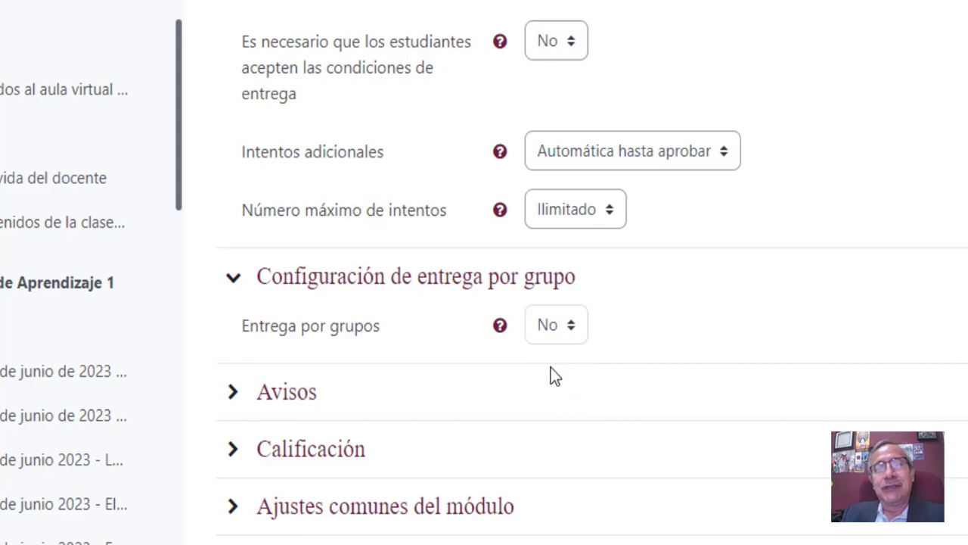
pyautogui.click(551, 333)
pyautogui.click(554, 384)
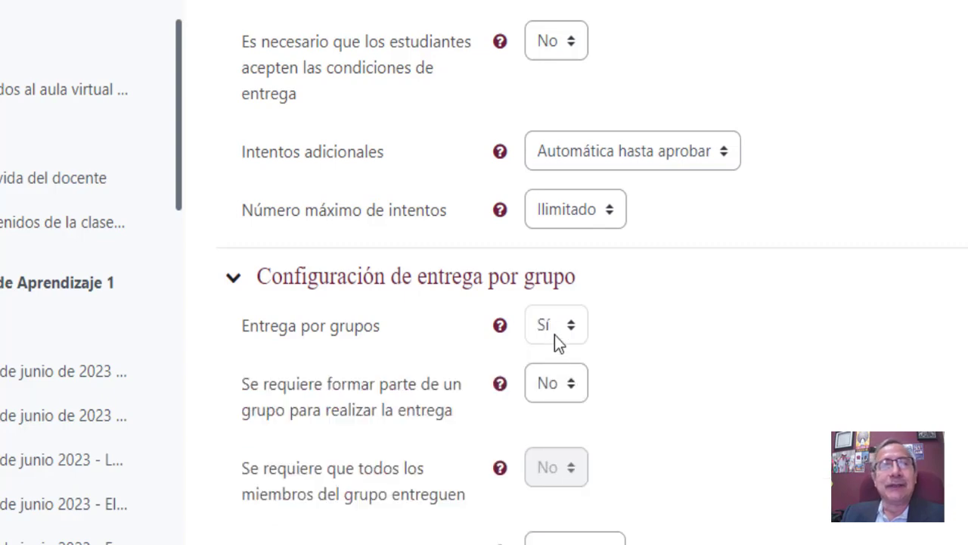
# - Try Sí for Se requiere formar parte de un grupo para realizar la entrega, and return it to No
pyautogui.scroll(-4, 474, 349)
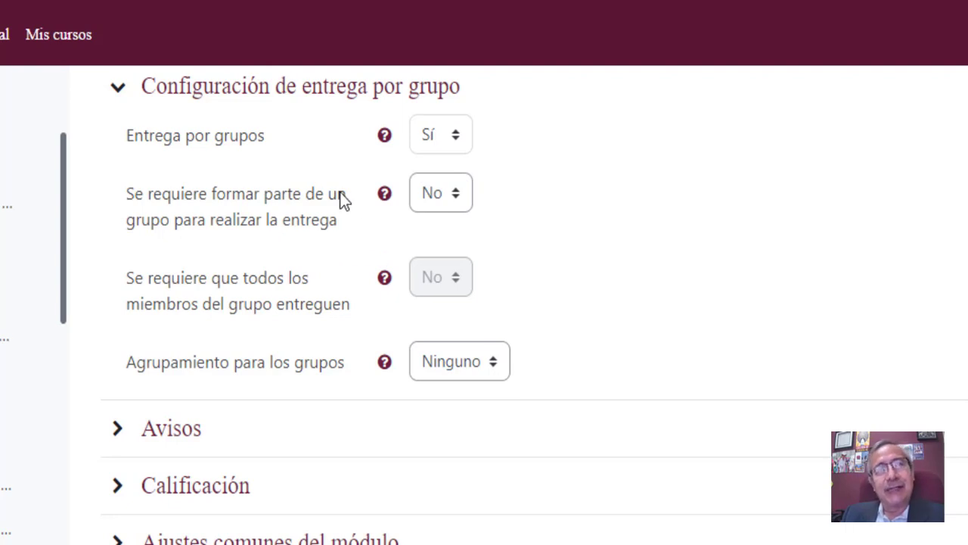
pyautogui.click(439, 200)
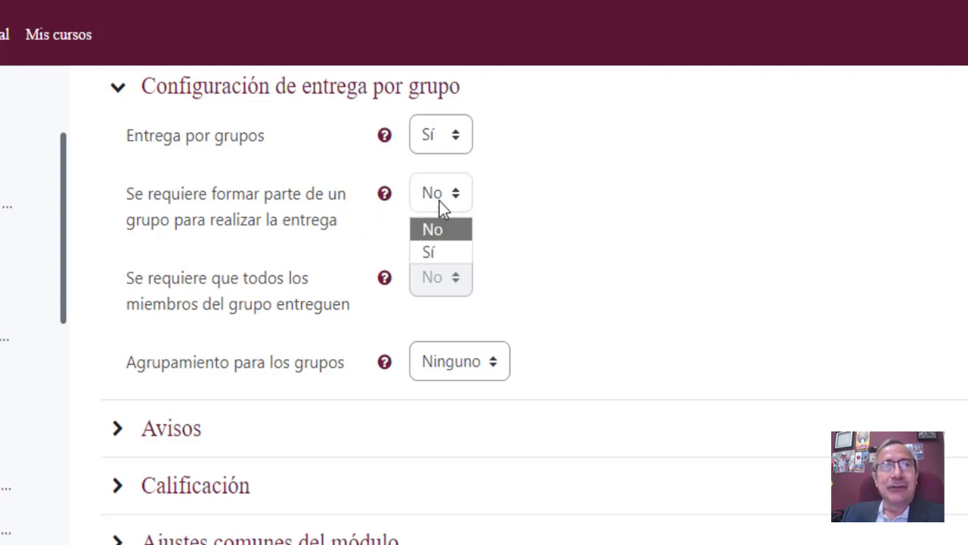
pyautogui.click(432, 251)
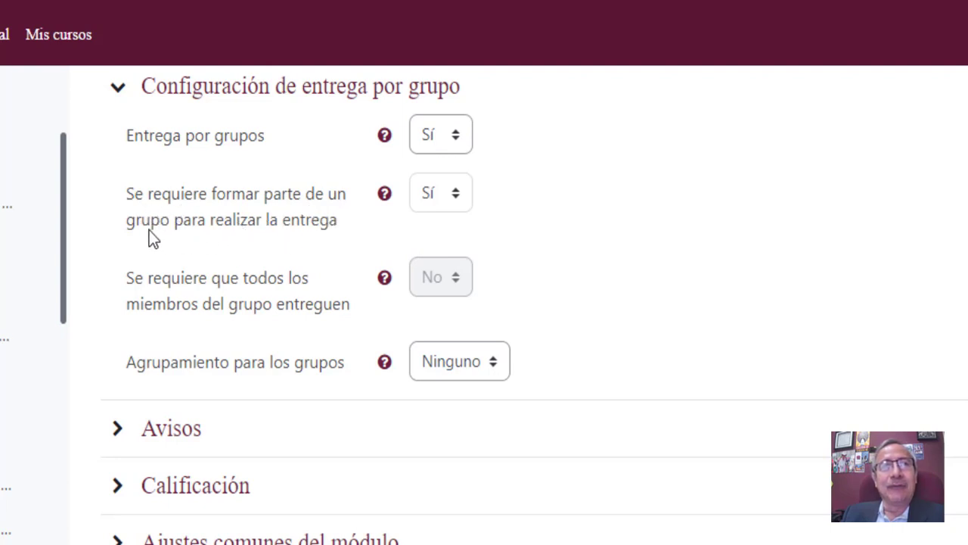
pyautogui.click(456, 198)
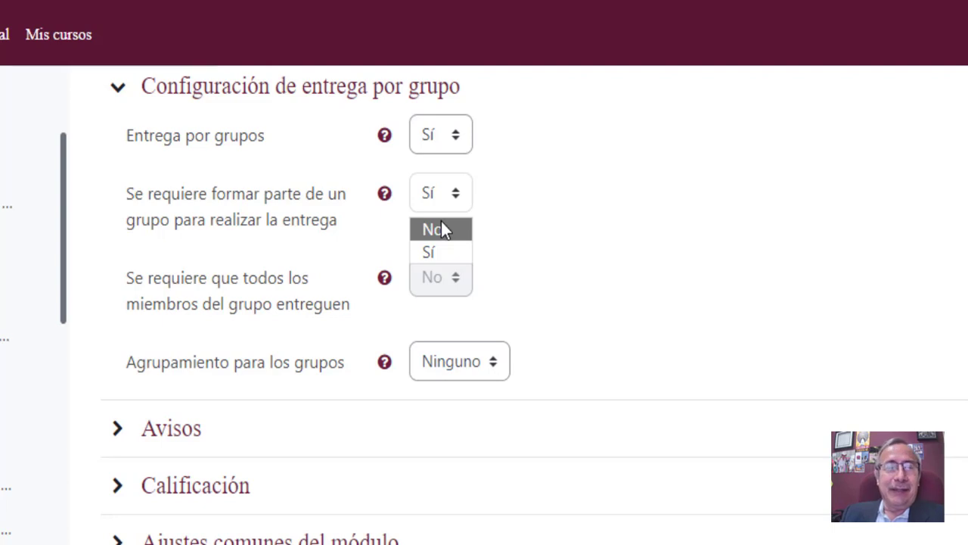
pyautogui.click(456, 234)
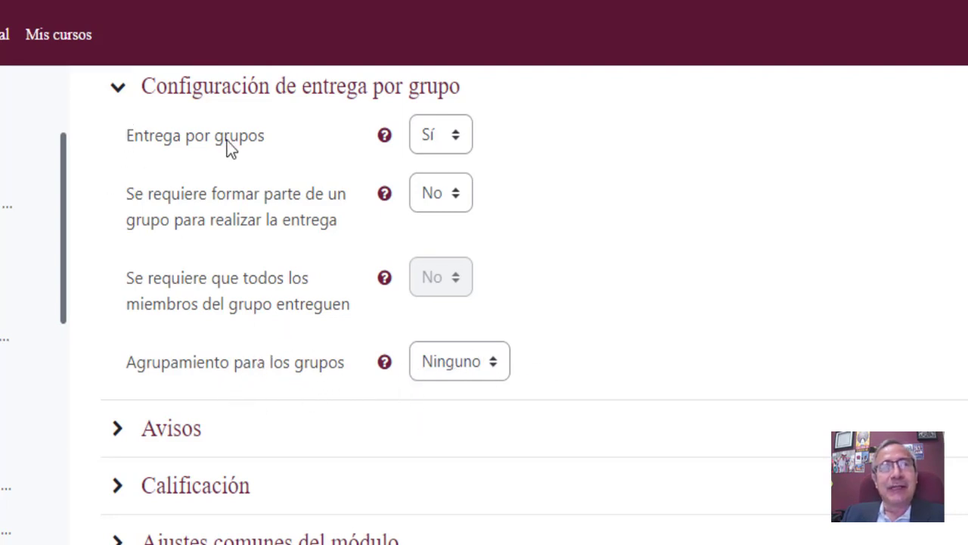
# - Collapse Configuración de entrega por grupo, review the notification options under Avisos, and collapse that section as well
pyautogui.click(119, 88)
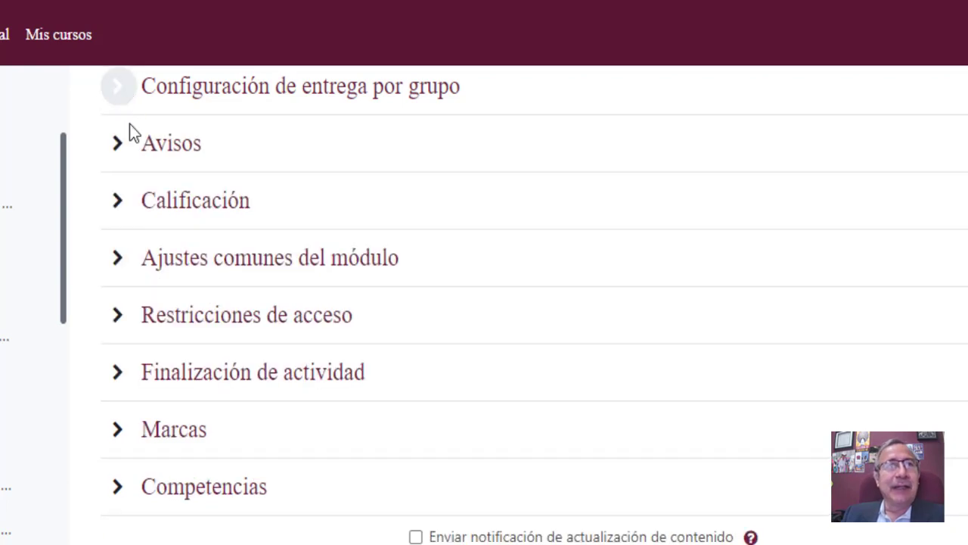
pyautogui.click(130, 149)
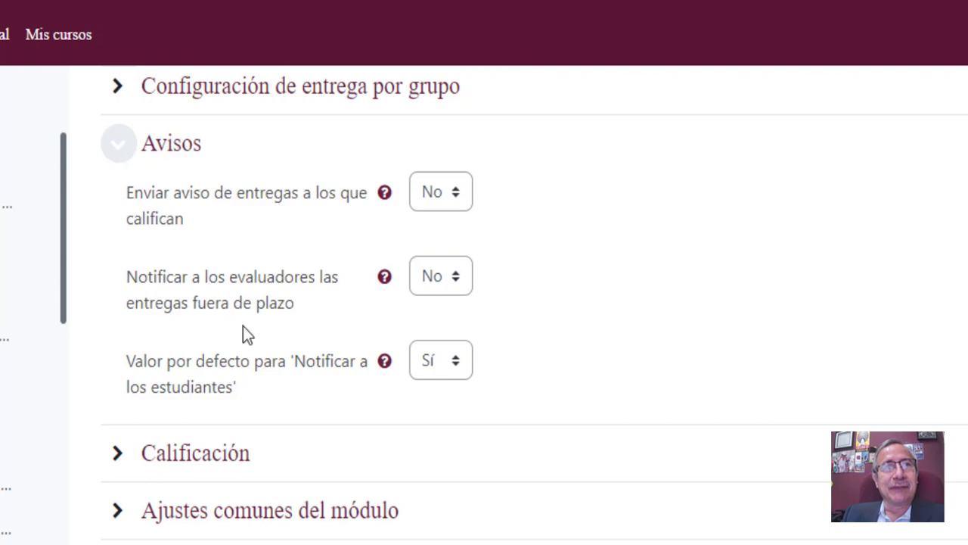
pyautogui.click(124, 144)
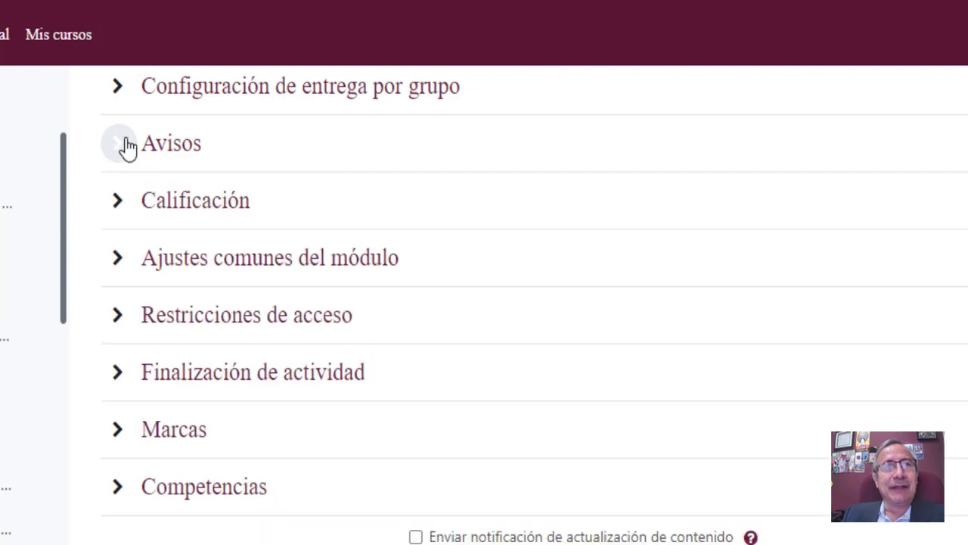
# - Expand the Calificación section, try Escala as the grading Tipo, and return it to Puntuación
pyautogui.click(120, 206)
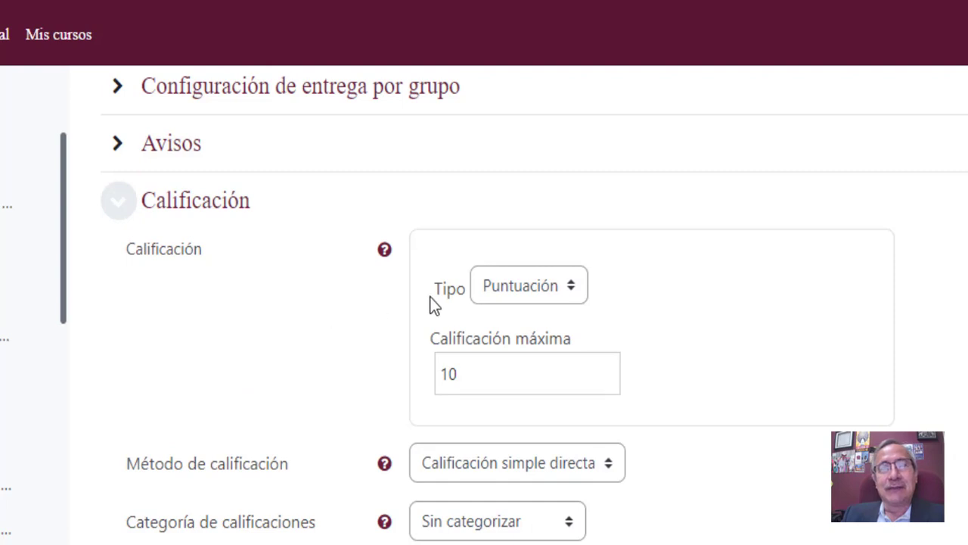
pyautogui.click(573, 287)
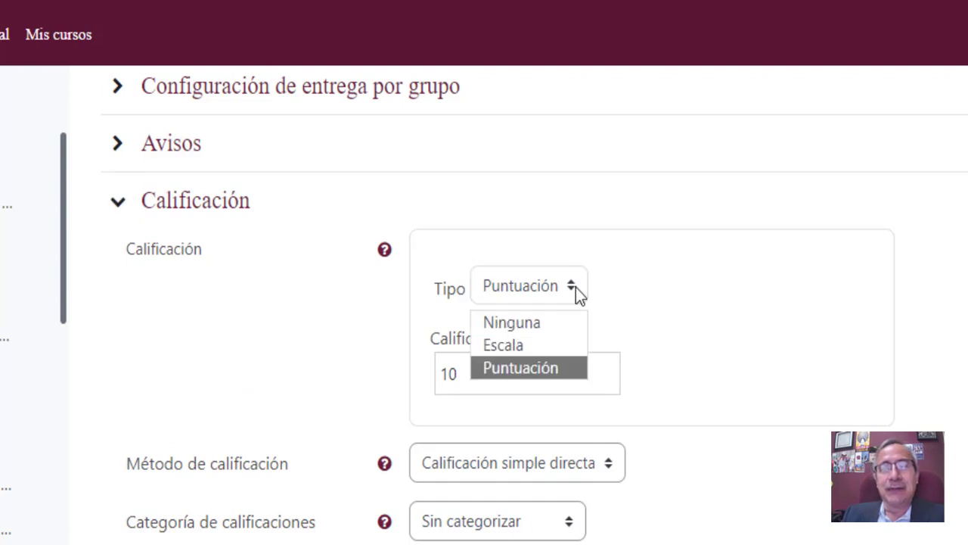
pyautogui.click(544, 347)
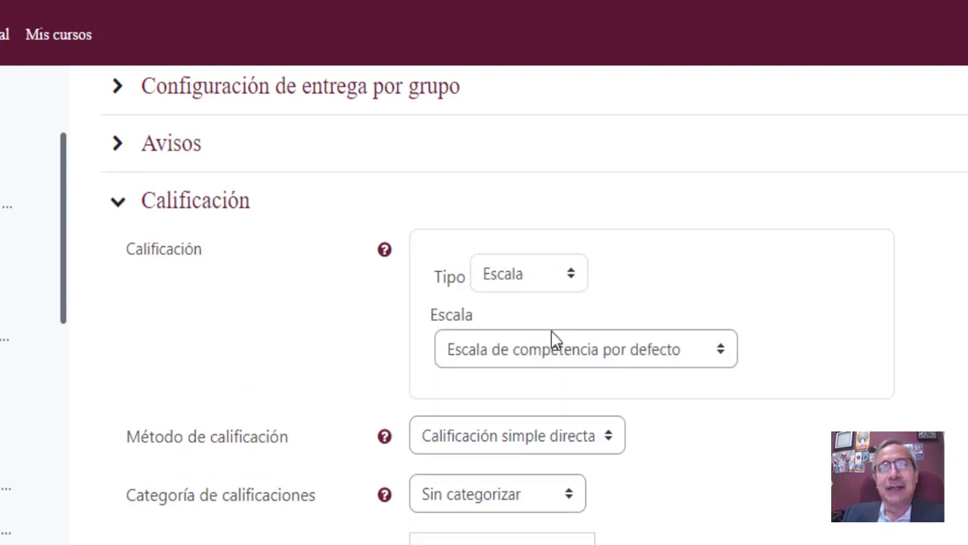
pyautogui.click(575, 274)
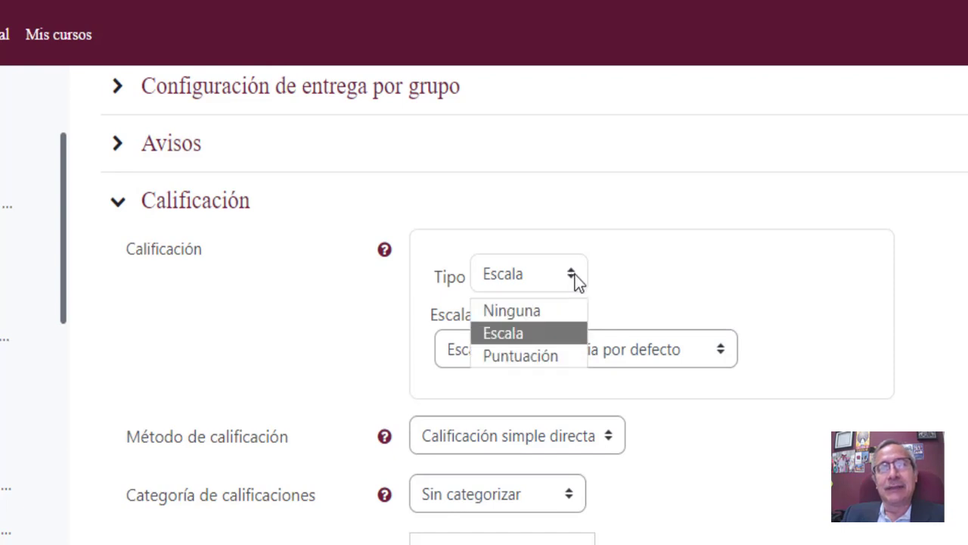
pyautogui.click(547, 345)
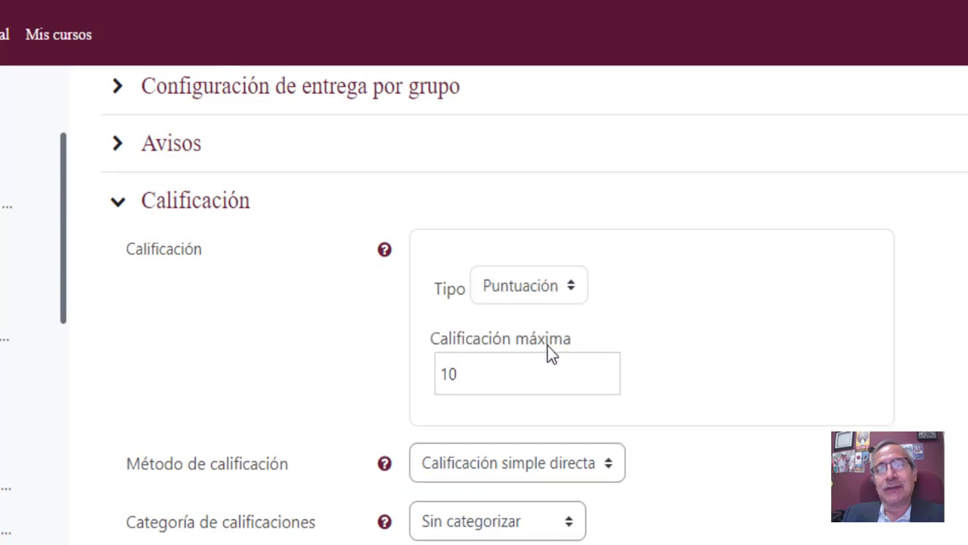
# - Try 100 as the Calificación máxima and return it to 10
pyautogui.click(467, 368)
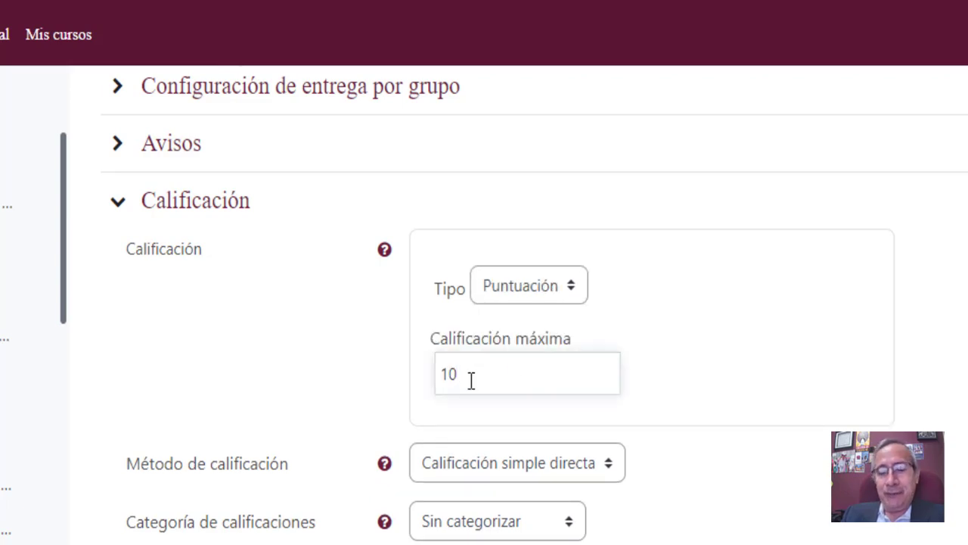
pyautogui.write('0')
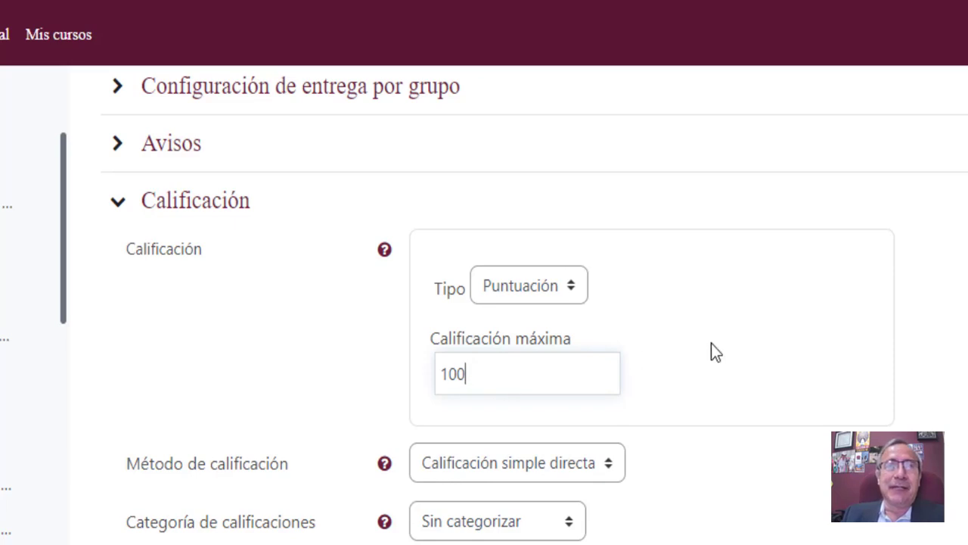
pyautogui.moveTo(530, 381); pyautogui.dragTo(402, 394)
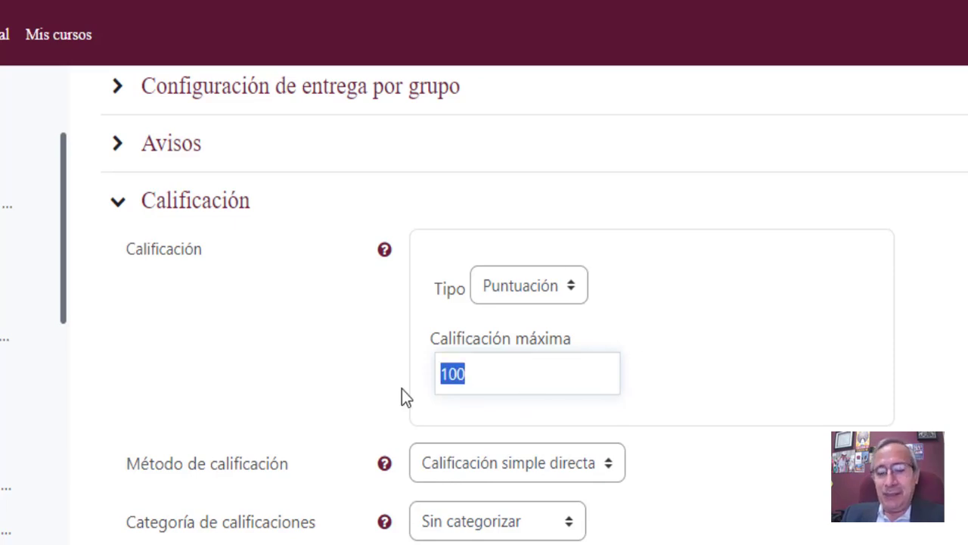
pyautogui.write('10')
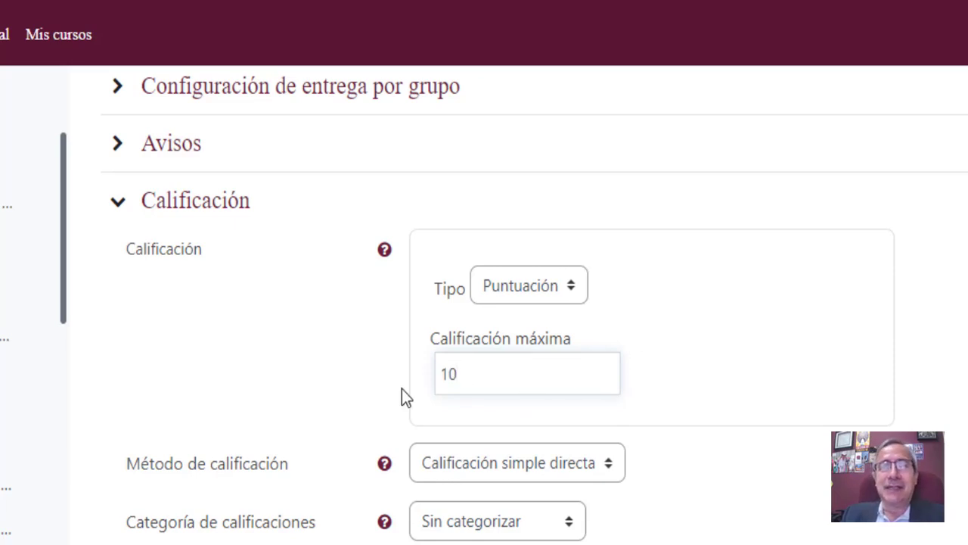
pyautogui.click(711, 360)
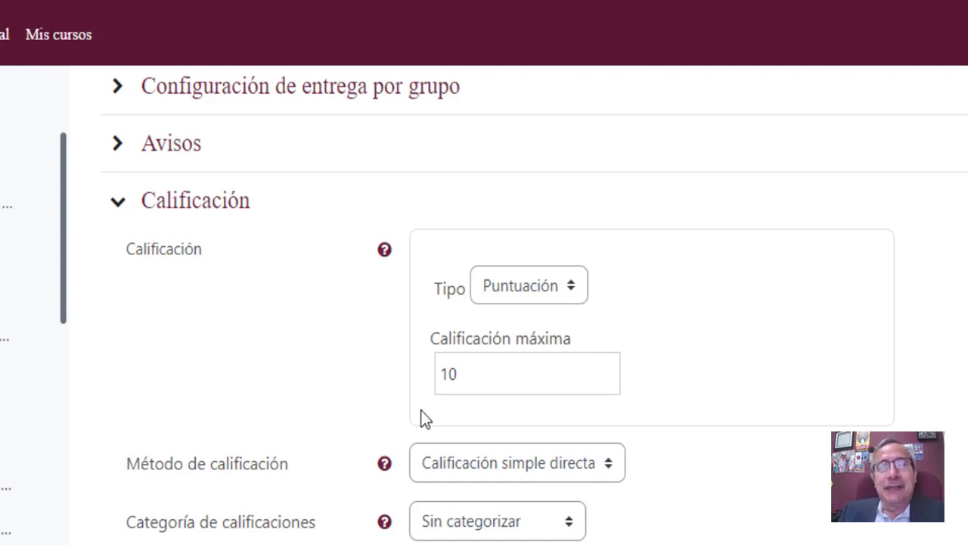
# - Try 4 as the Calificación máxima twice, restoring the value to 10 each time
pyautogui.click(468, 376)
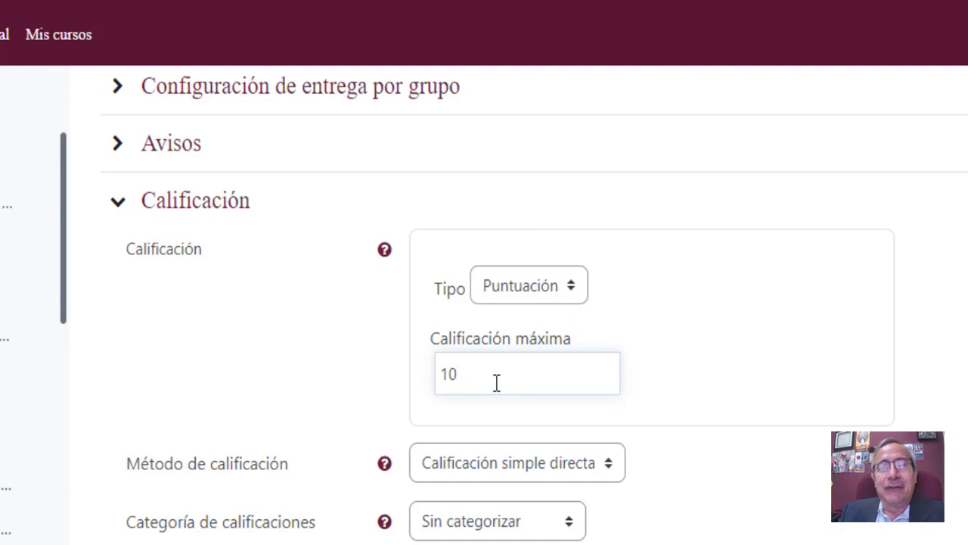
pyautogui.moveTo(462, 380); pyautogui.dragTo(439, 385)
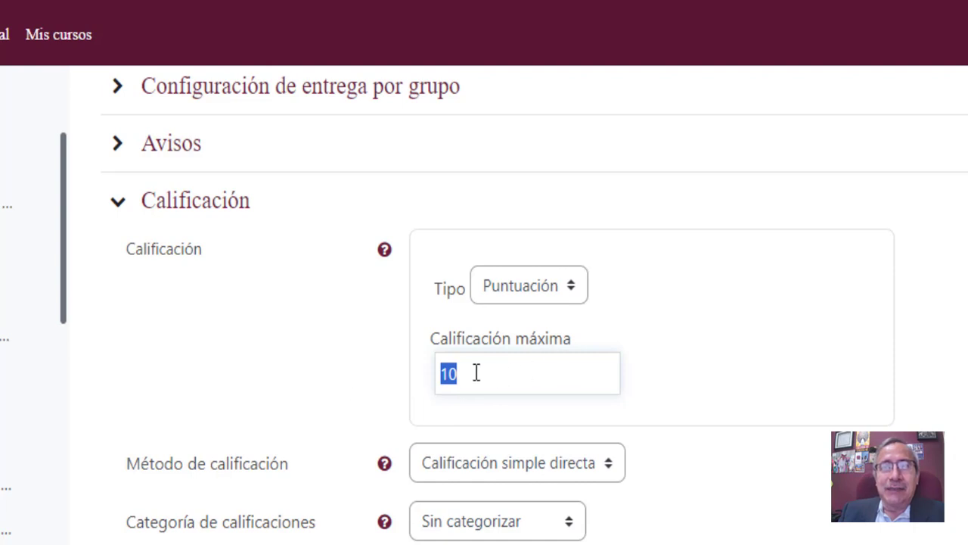
pyautogui.write('4')
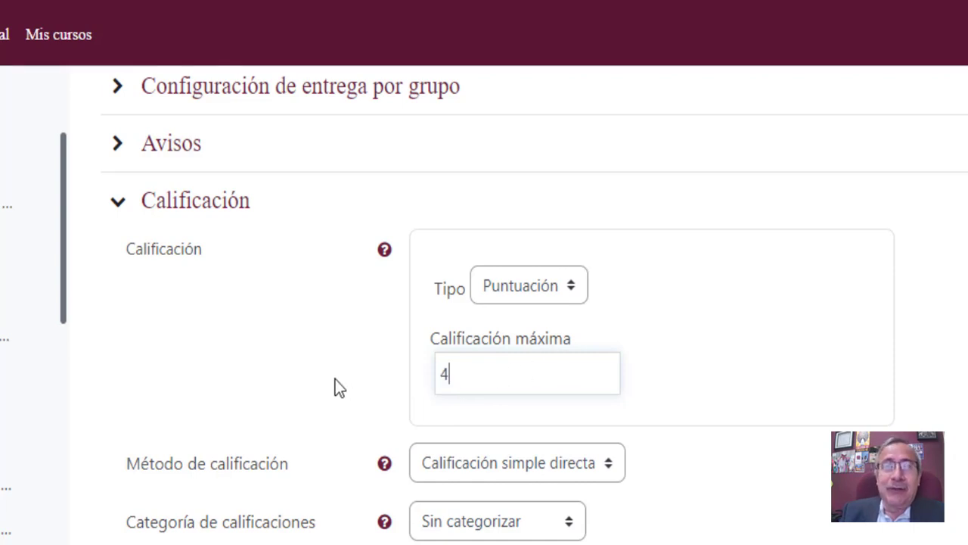
pyautogui.click(674, 366)
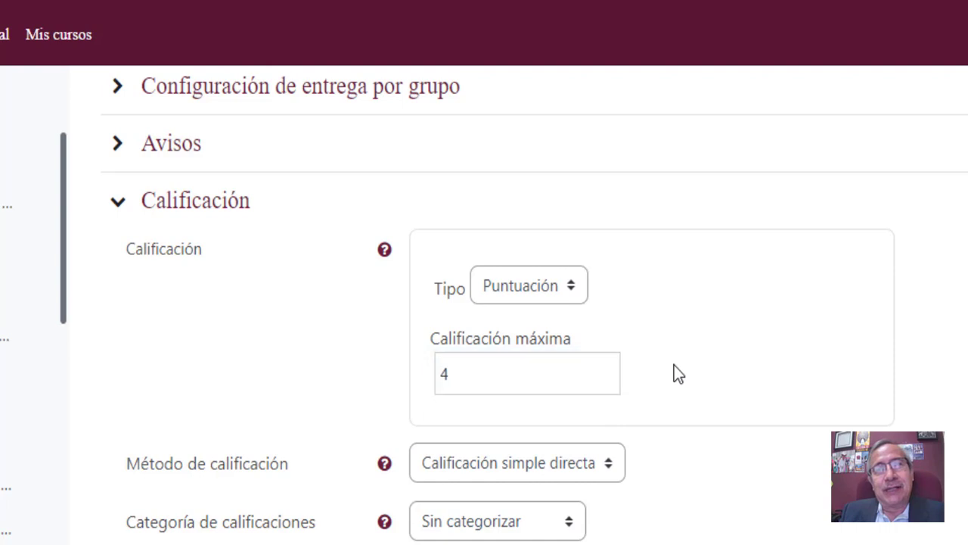
pyautogui.click(451, 373)
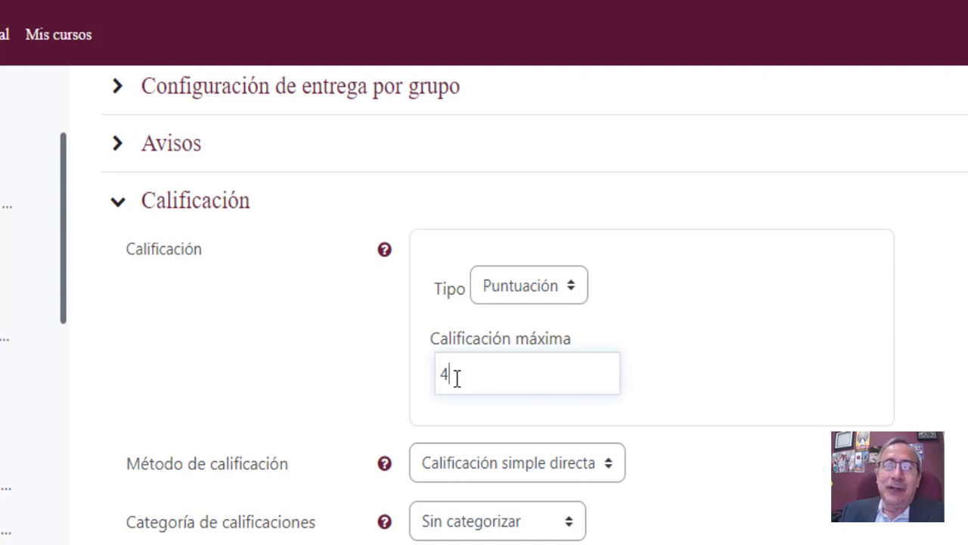
pyautogui.moveTo(457, 378); pyautogui.dragTo(437, 377)
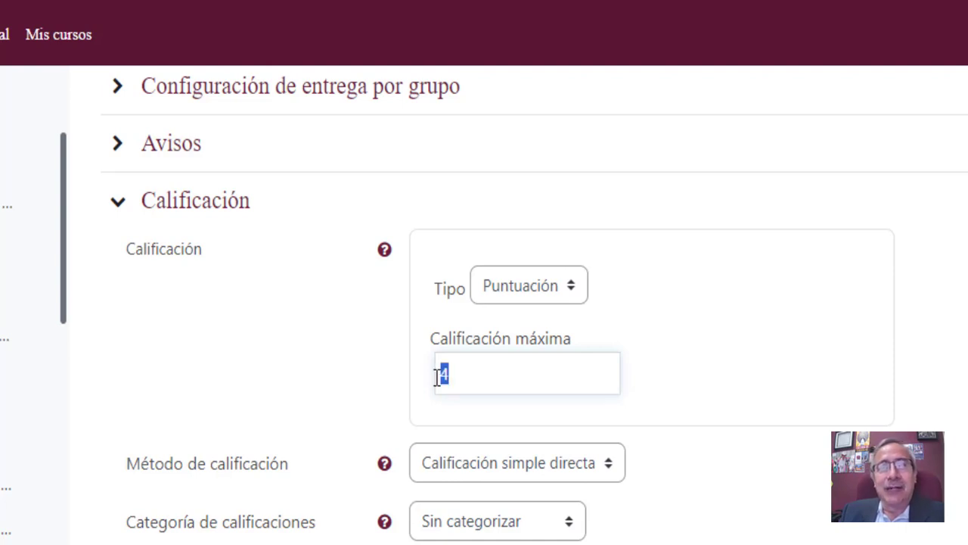
pyautogui.click(464, 387)
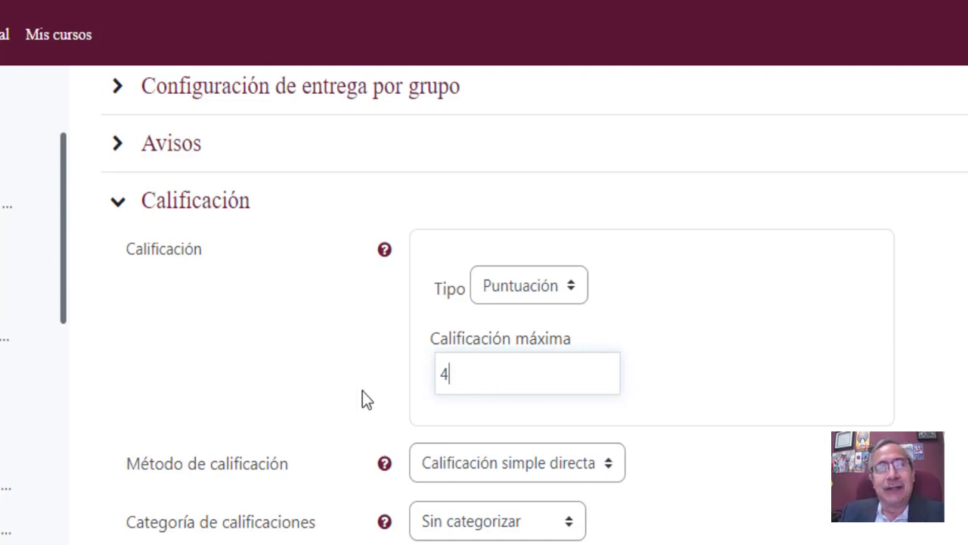
pyautogui.doubleClick(444, 378)
pyautogui.write('10')
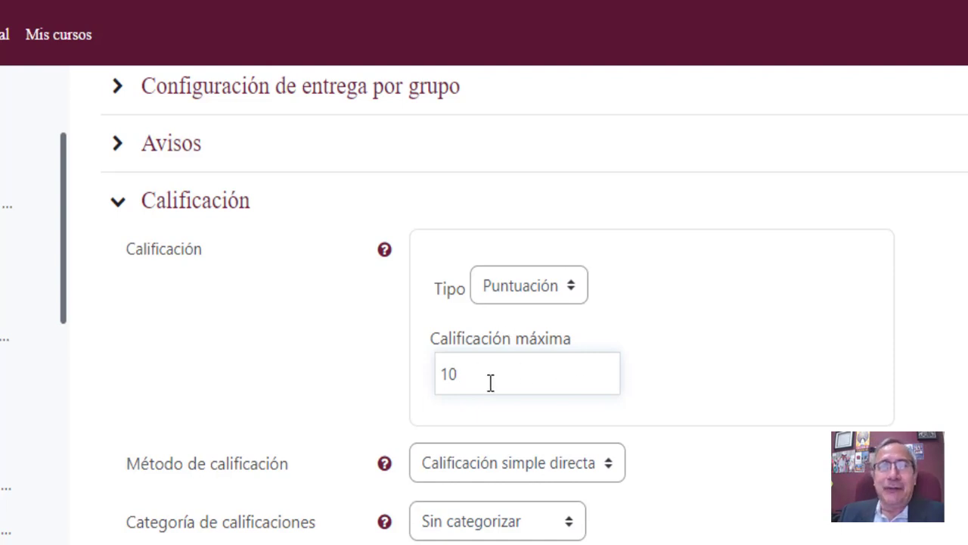
pyautogui.doubleClick(436, 385)
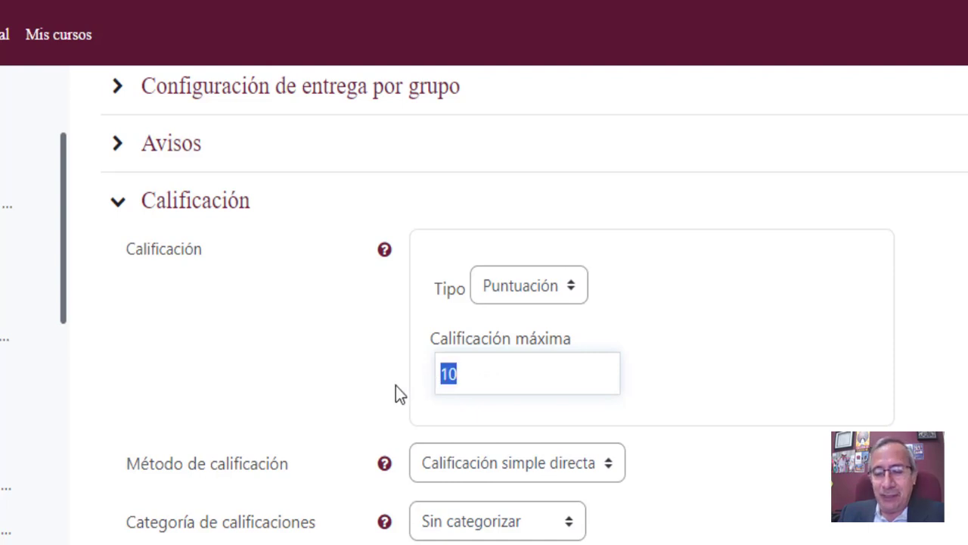
pyautogui.write('4')
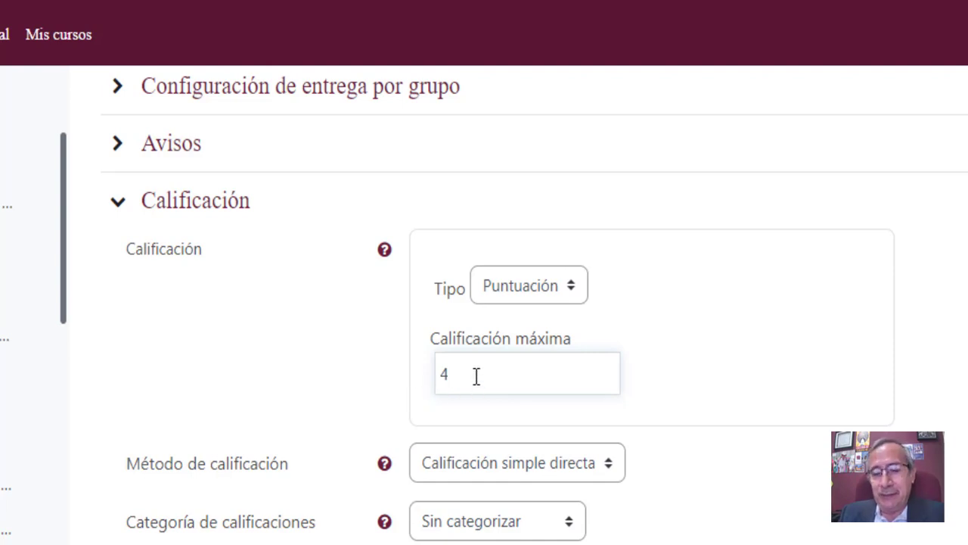
pyautogui.press('BackSpace')
pyautogui.write('10')
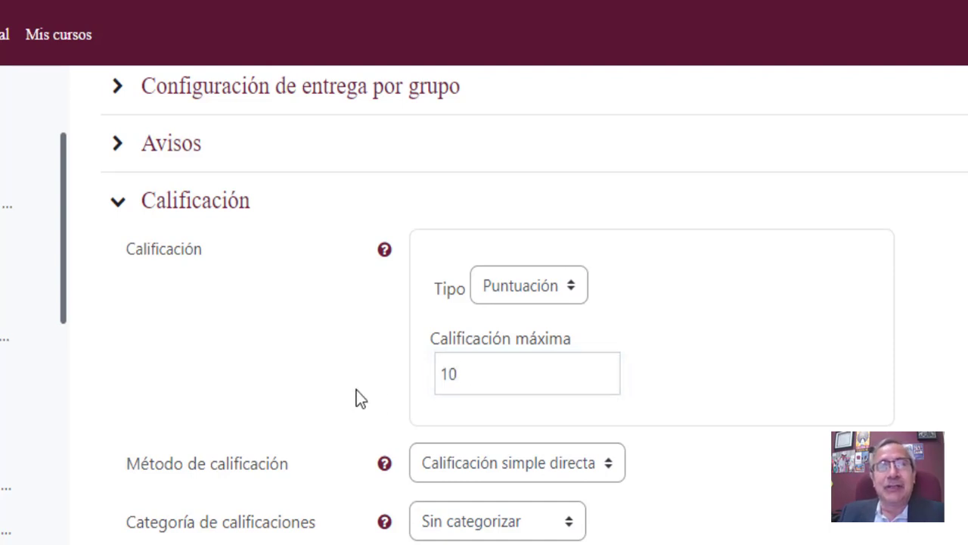
# - Try Guía de evaluación and Rúbrica as the Método de calificación, and return it to Calificación simple directa
pyautogui.scroll(-2, 391, 371)
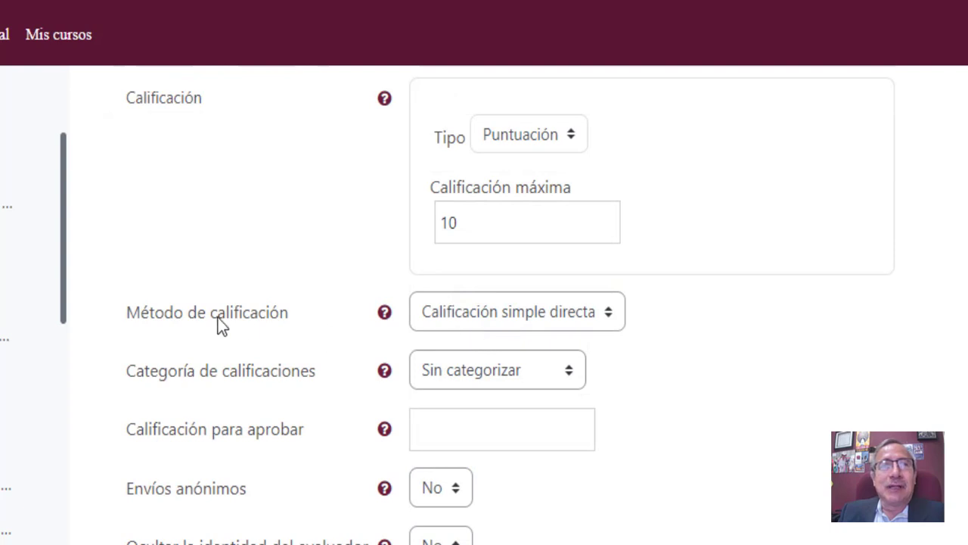
pyautogui.click(515, 318)
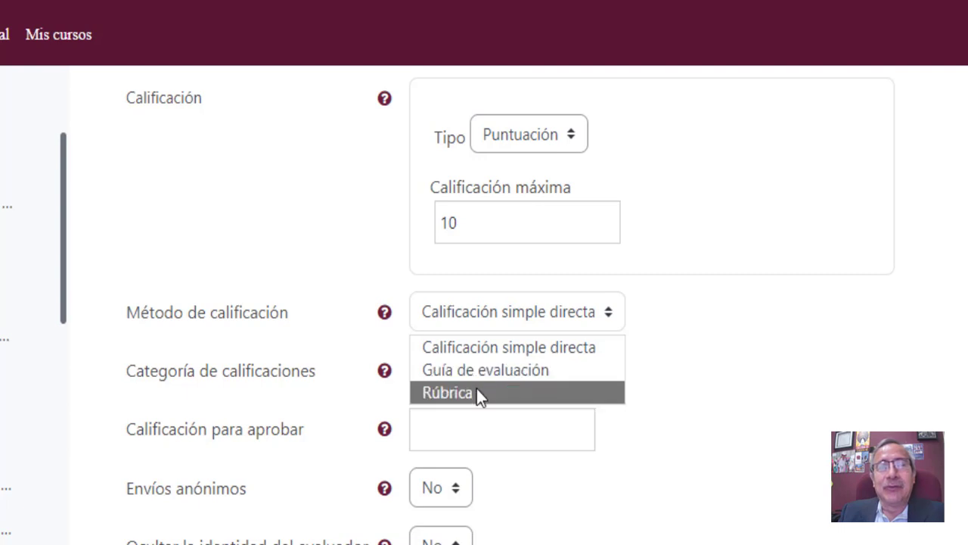
pyautogui.click(484, 348)
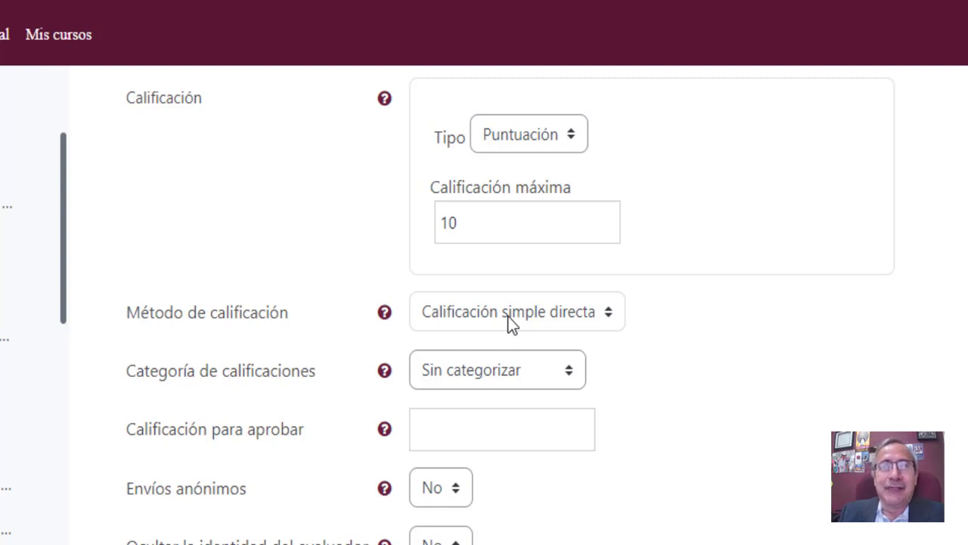
pyautogui.click(508, 315)
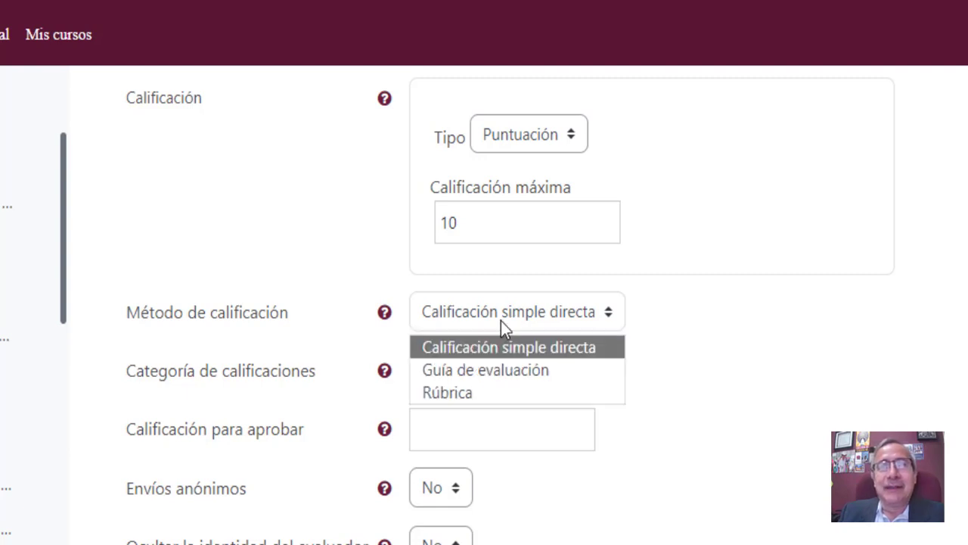
pyautogui.click(467, 373)
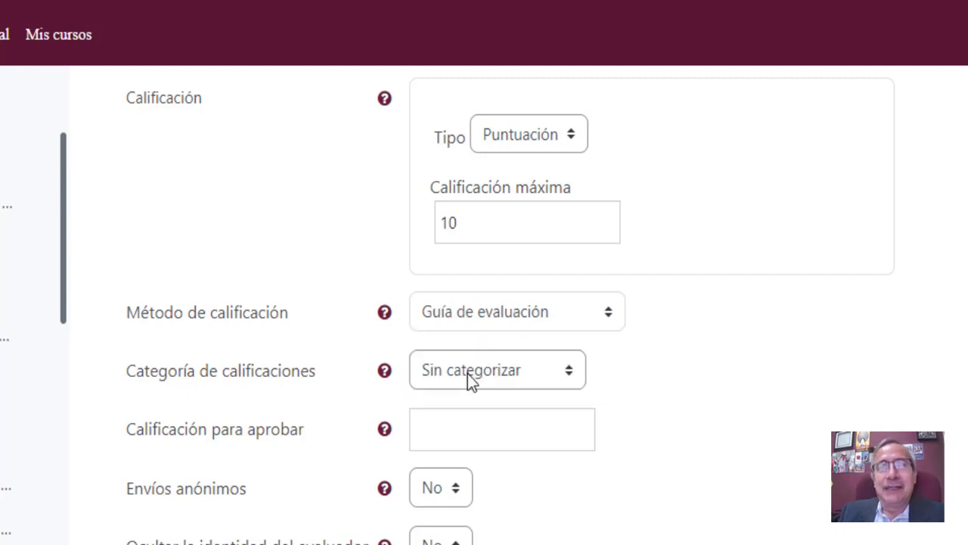
pyautogui.click(478, 313)
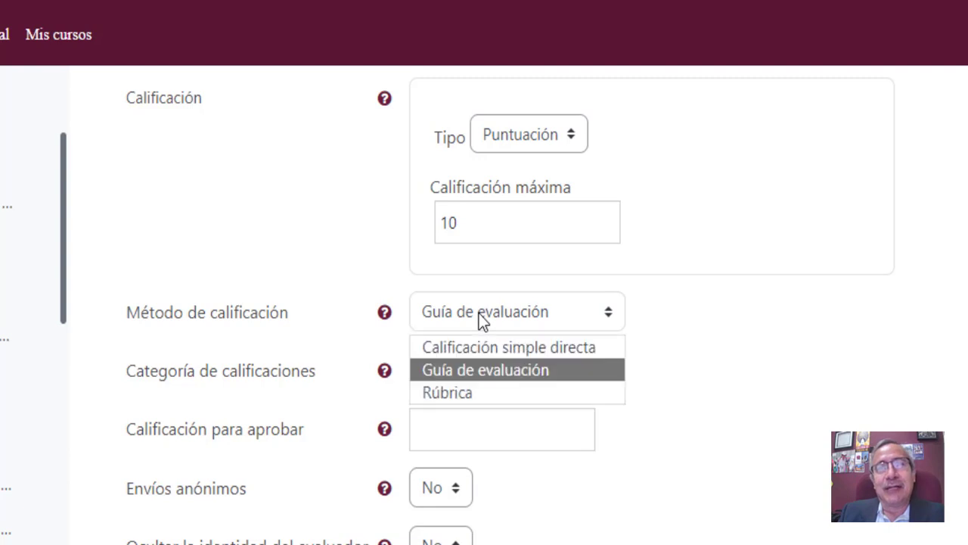
pyautogui.click(456, 392)
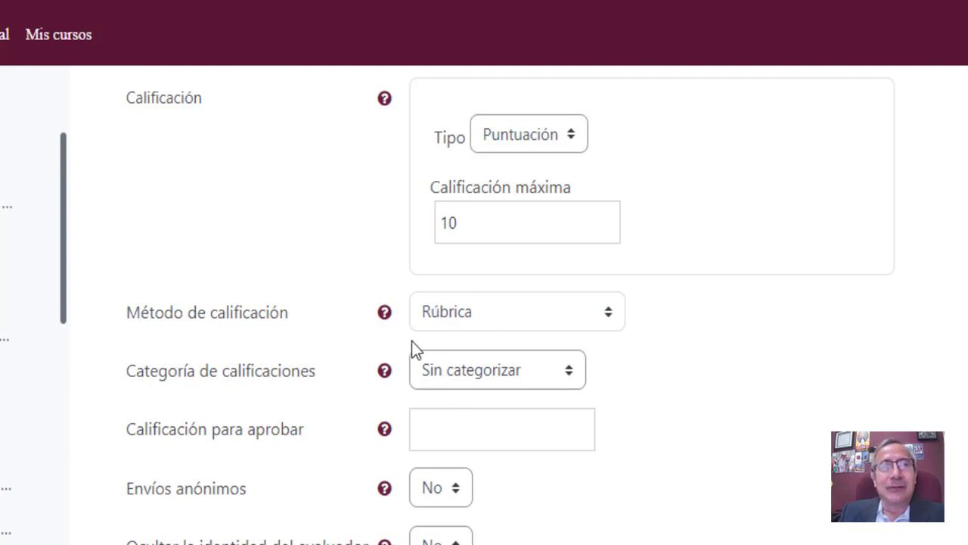
pyautogui.click(486, 312)
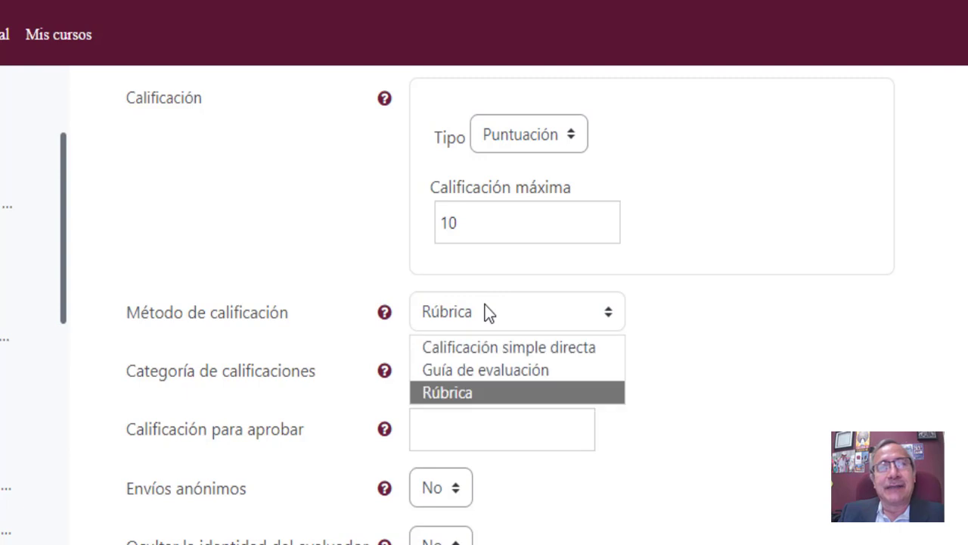
pyautogui.click(489, 350)
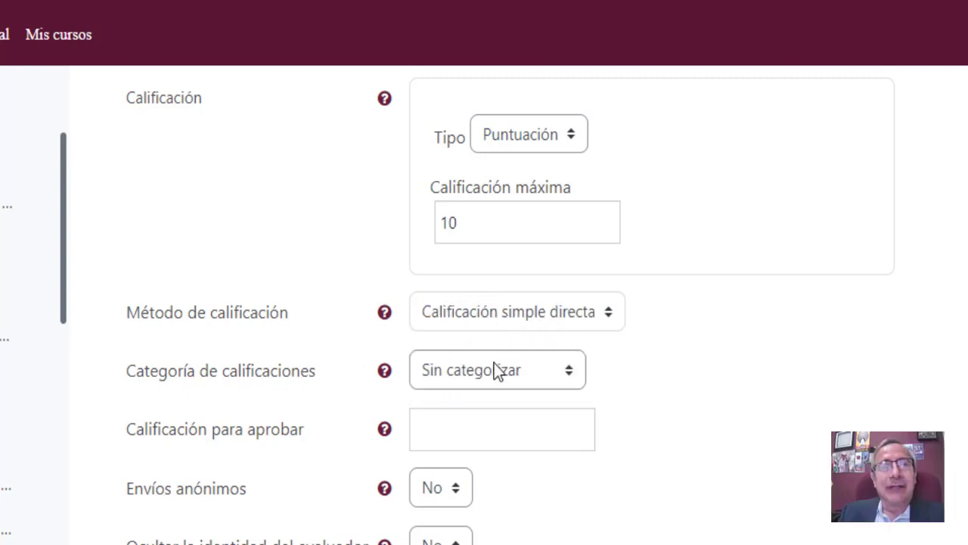
# - Set Categoría de calificaciones to Primera evaluación and review the Calificación para aprobar field and the remaining grading options
pyautogui.click(545, 364)
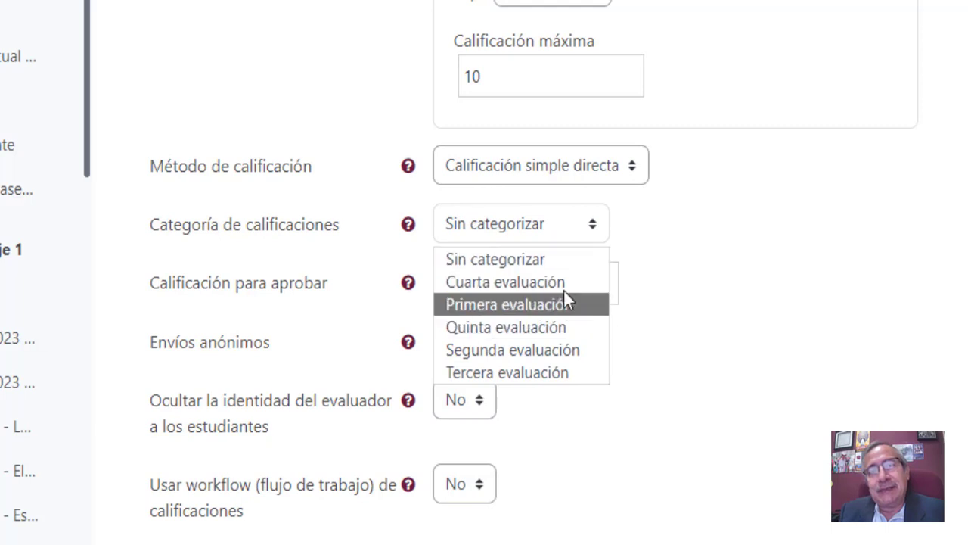
pyautogui.click(496, 301)
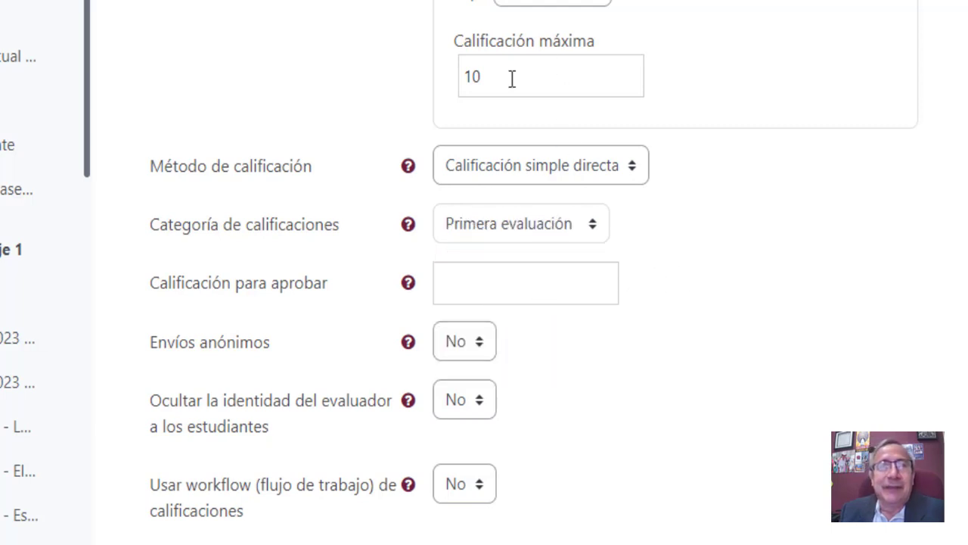
pyautogui.click(467, 277)
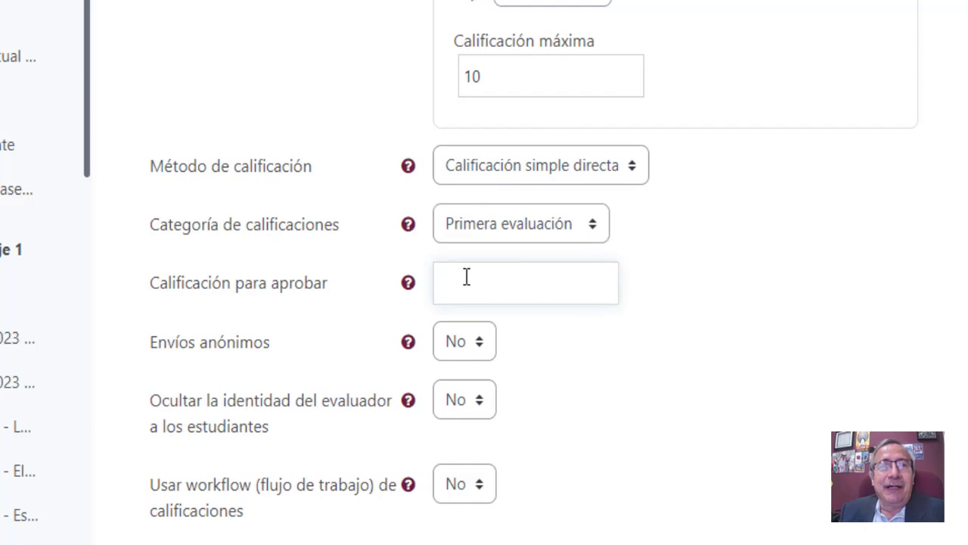
pyautogui.scroll(-2, 467, 276)
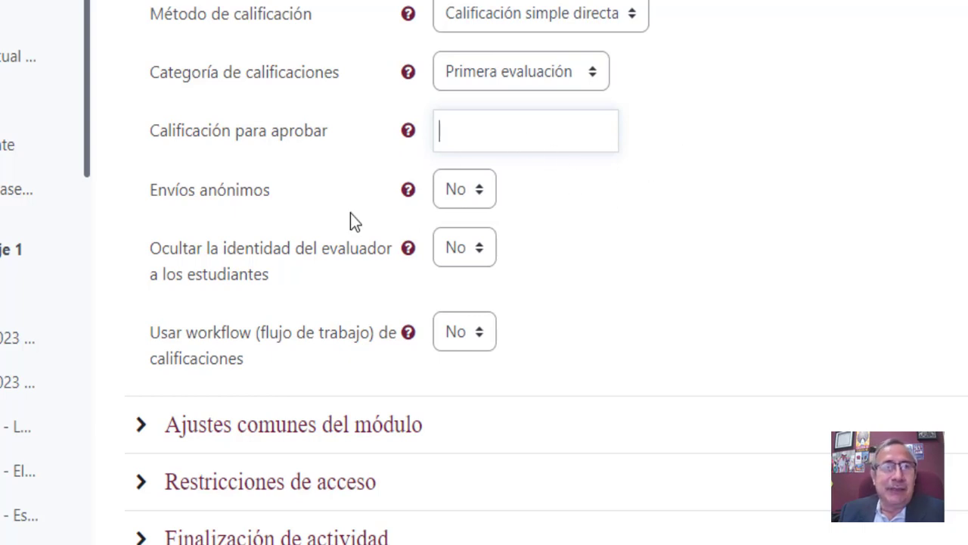
pyautogui.scroll(2, 351, 213)
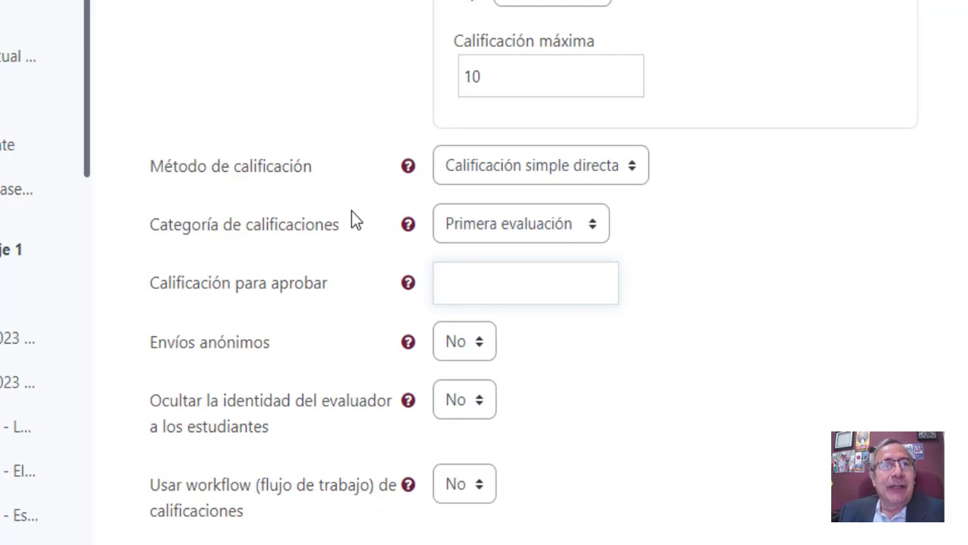
# - Review the remaining anonymity and workflow options under Calificación and expand the Ajustes comunes del módulo section
pyautogui.scroll(-2, 352, 212)
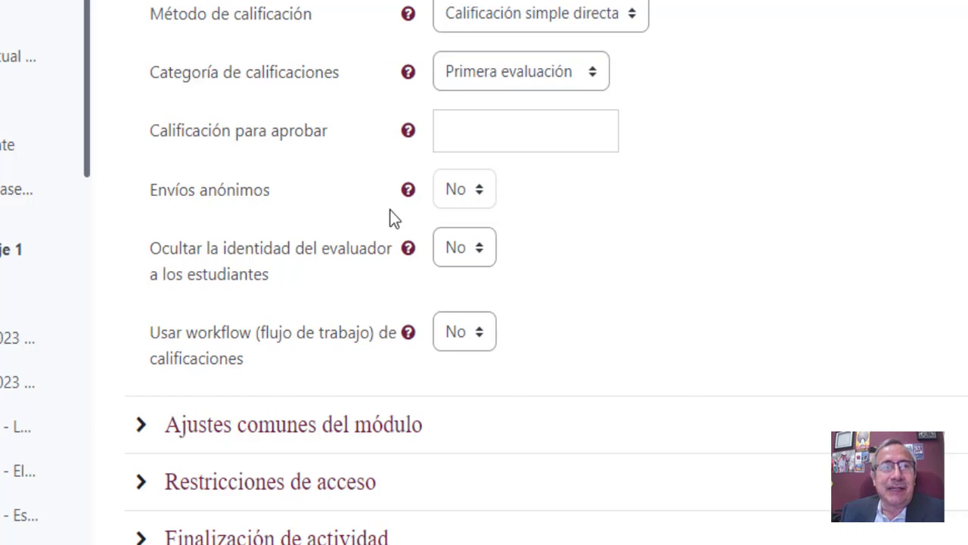
pyautogui.scroll(-2, 392, 211)
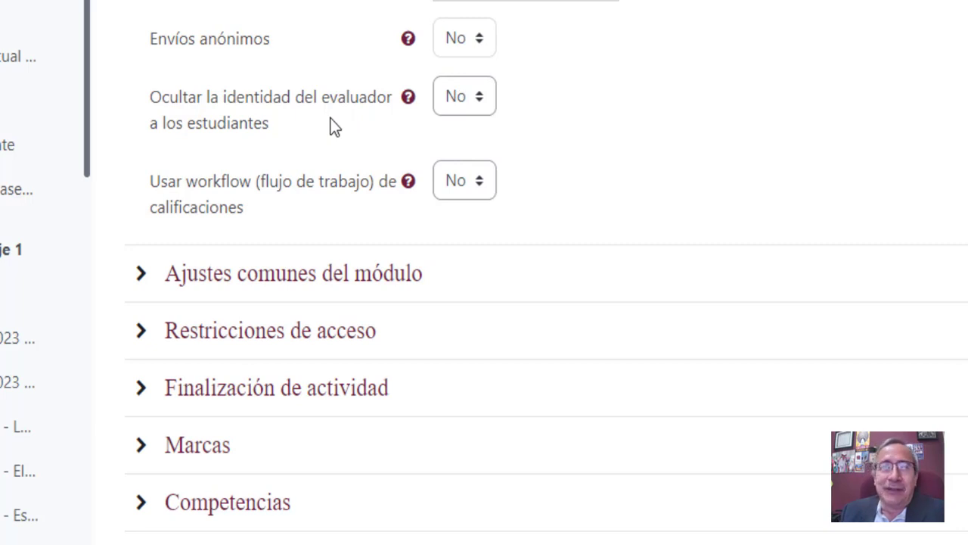
pyautogui.scroll(-2, 335, 125)
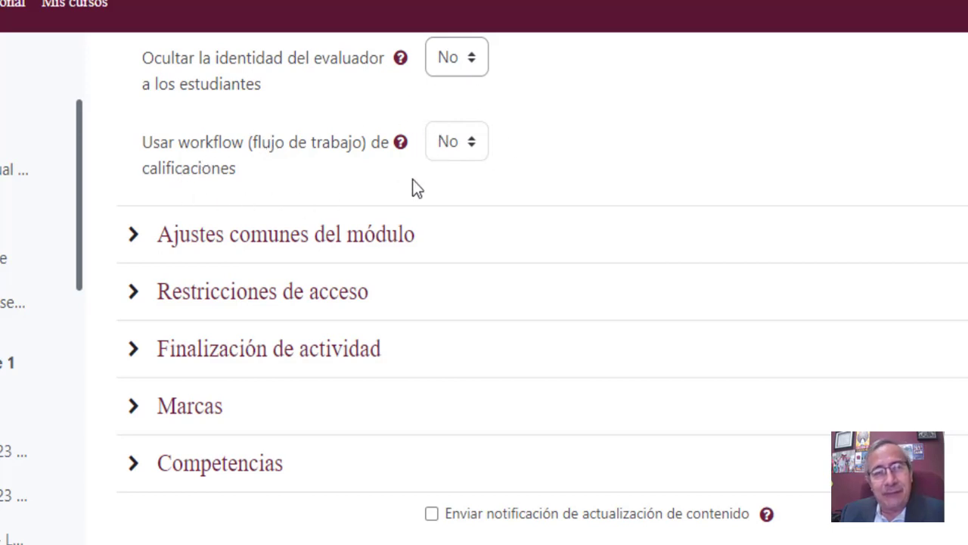
pyautogui.click(133, 236)
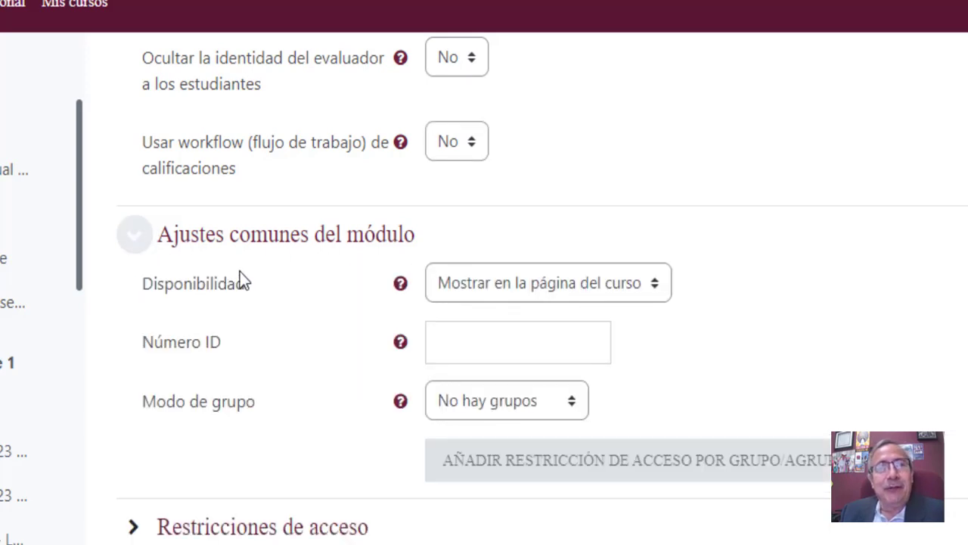
# - Try Ocultar en la página del curso as the Disponibilidad and return it to Mostrar en la página del curso
pyautogui.click(526, 283)
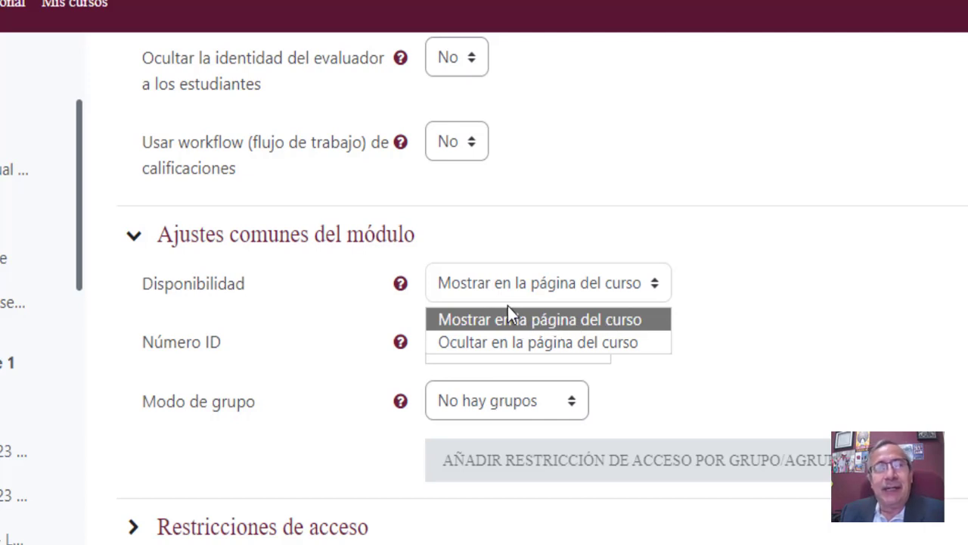
pyautogui.click(530, 318)
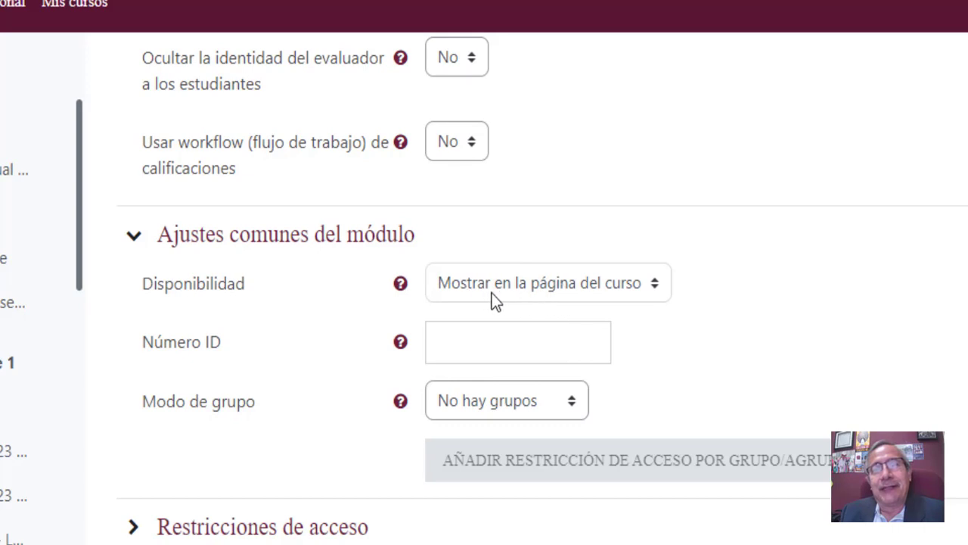
pyautogui.click(546, 290)
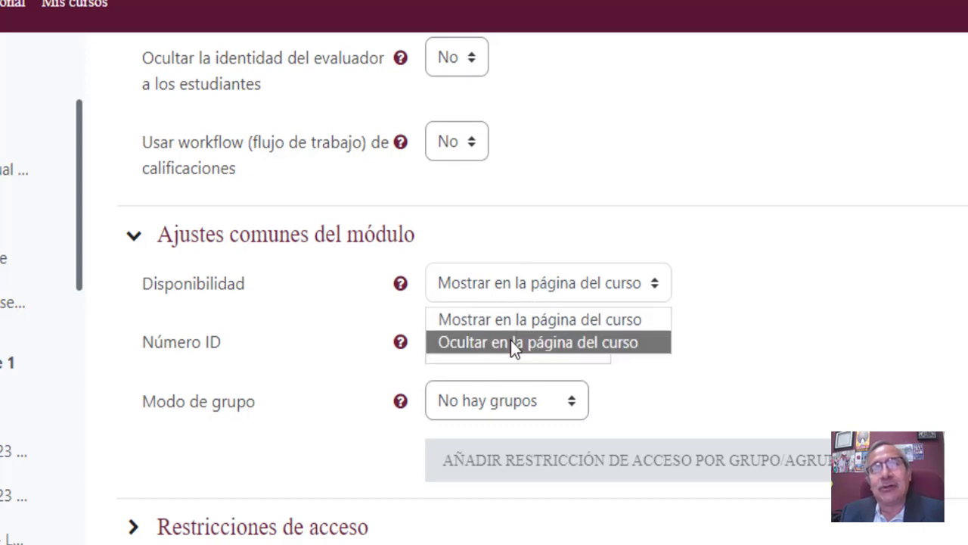
pyautogui.click(512, 342)
pyautogui.click(517, 286)
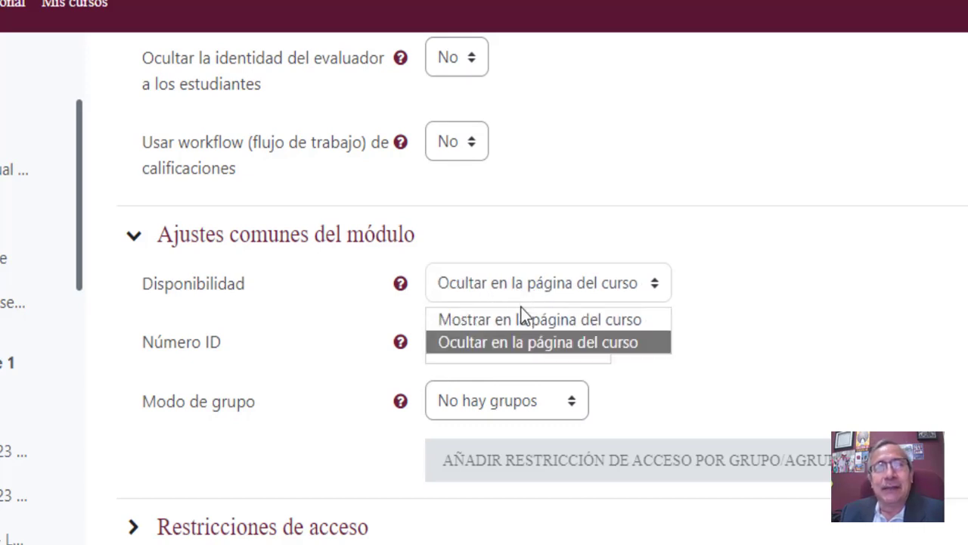
pyautogui.click(519, 320)
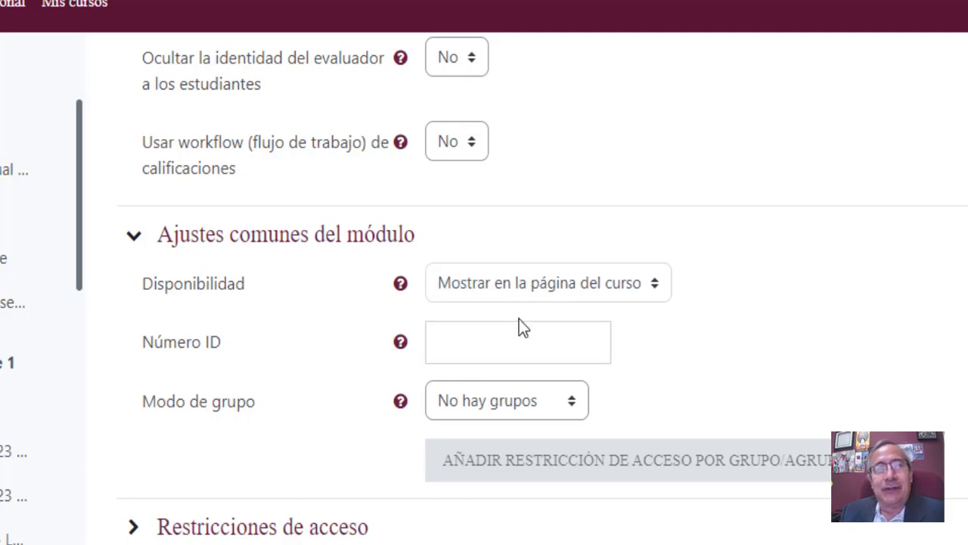
# - Set the assignment's Número ID to 01p in the common module settings
pyautogui.click(448, 348)
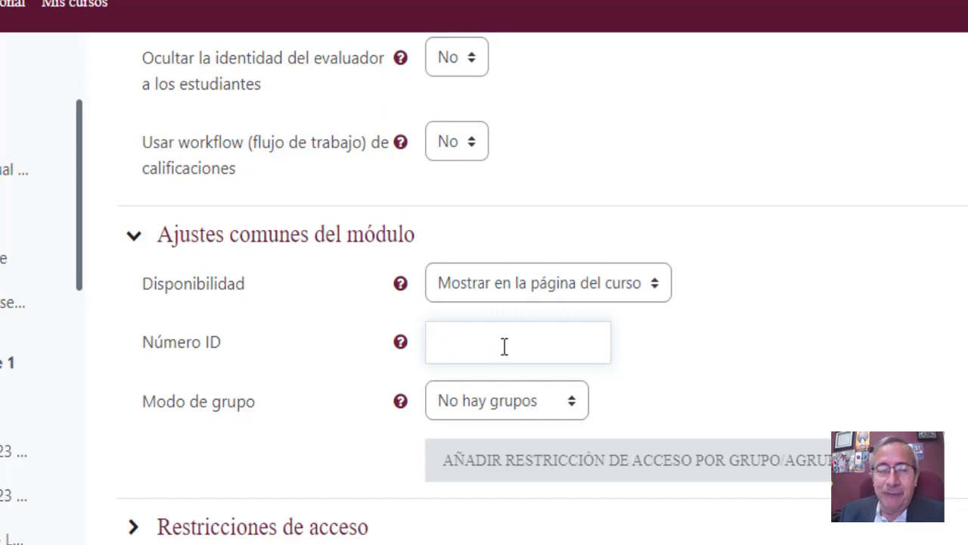
pyautogui.write('01')
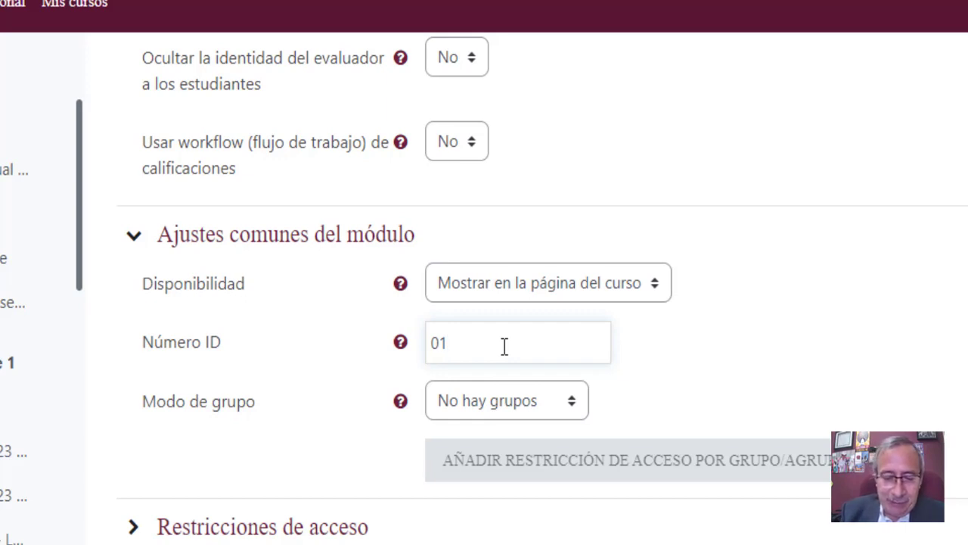
pyautogui.write('p')
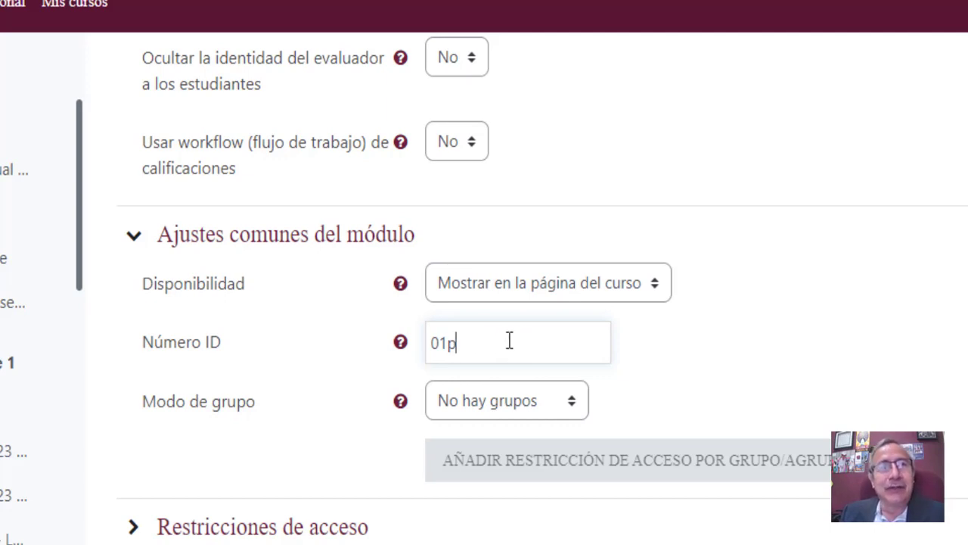
# - Try Grupos separados and Grupos visibles as the Modo de grupo, and return it to No hay grupos
pyautogui.click(505, 406)
pyautogui.click(504, 406)
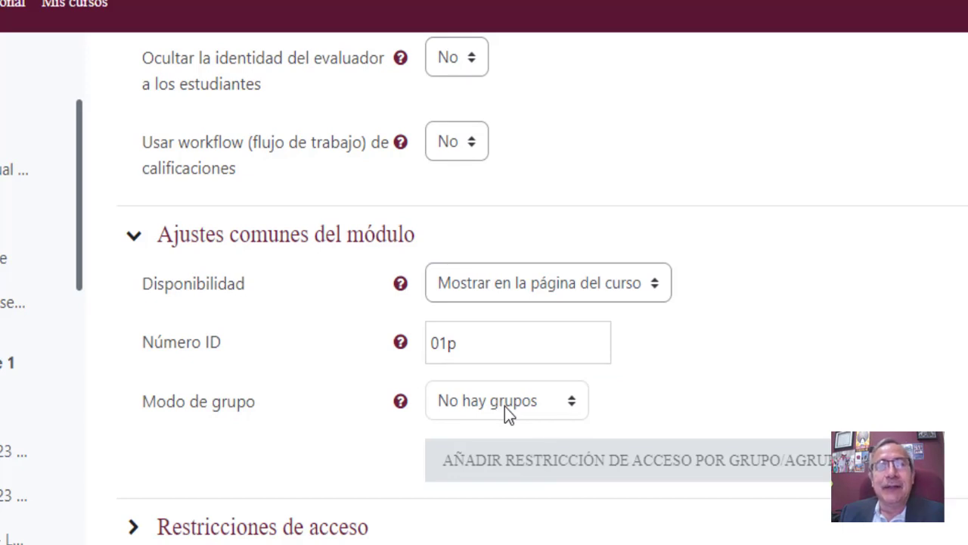
pyautogui.click(505, 406)
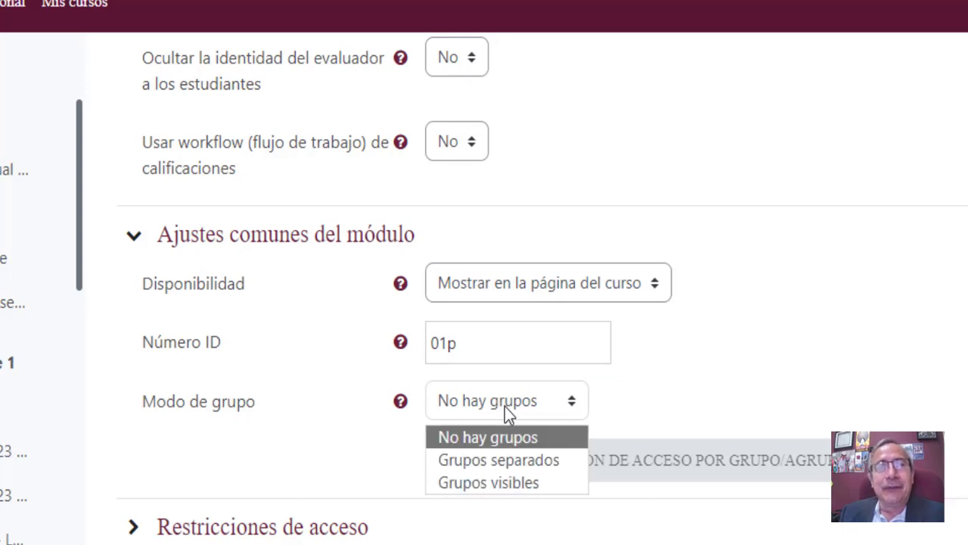
pyautogui.click(495, 460)
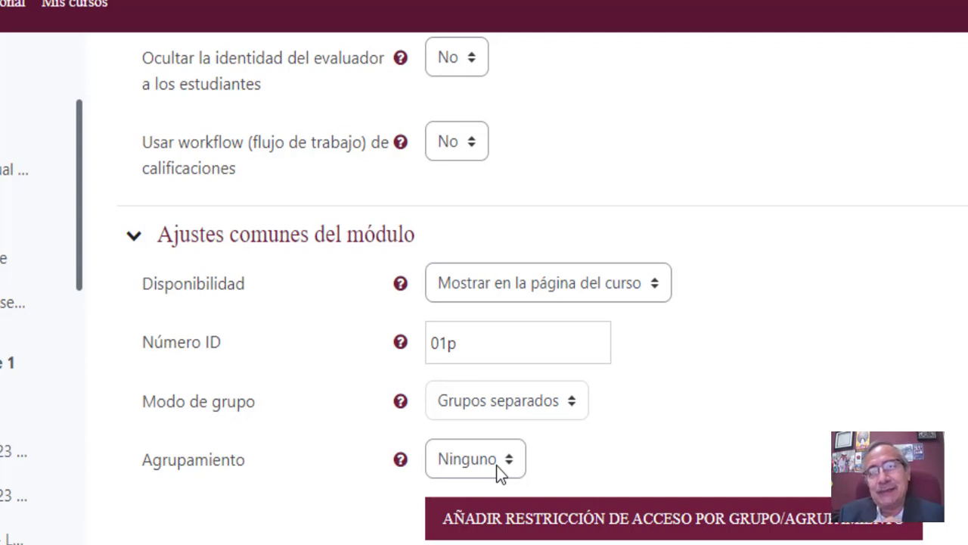
pyautogui.click(514, 412)
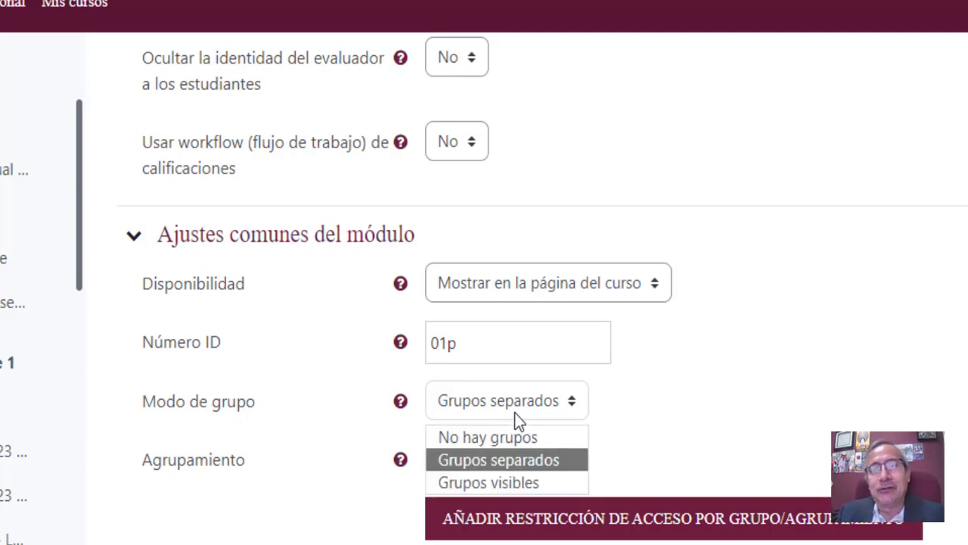
pyautogui.click(518, 481)
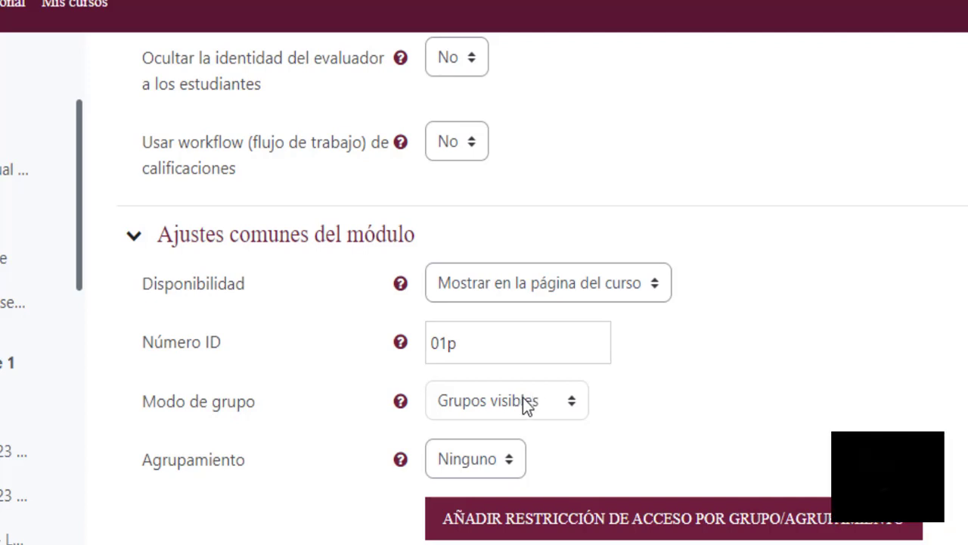
pyautogui.click(523, 397)
pyautogui.click(522, 437)
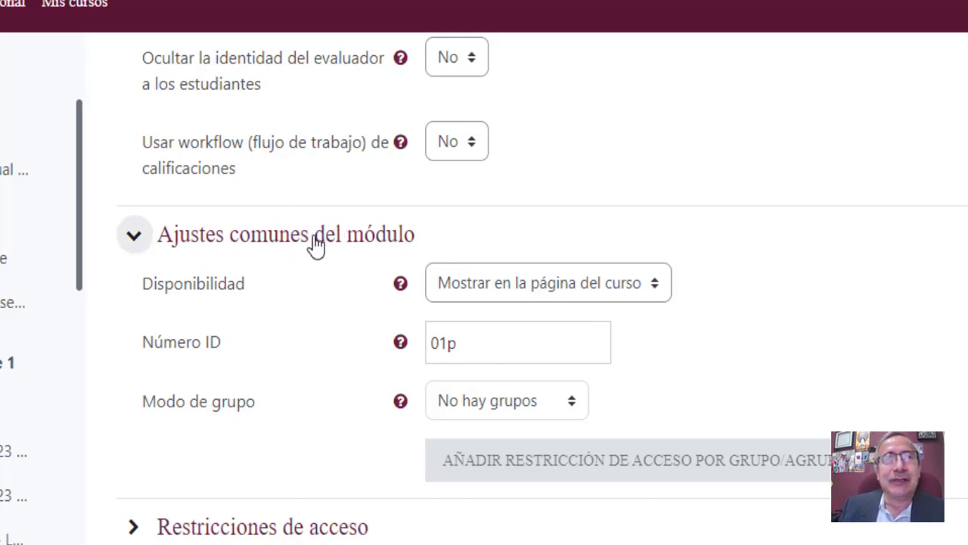
pyautogui.click(460, 341)
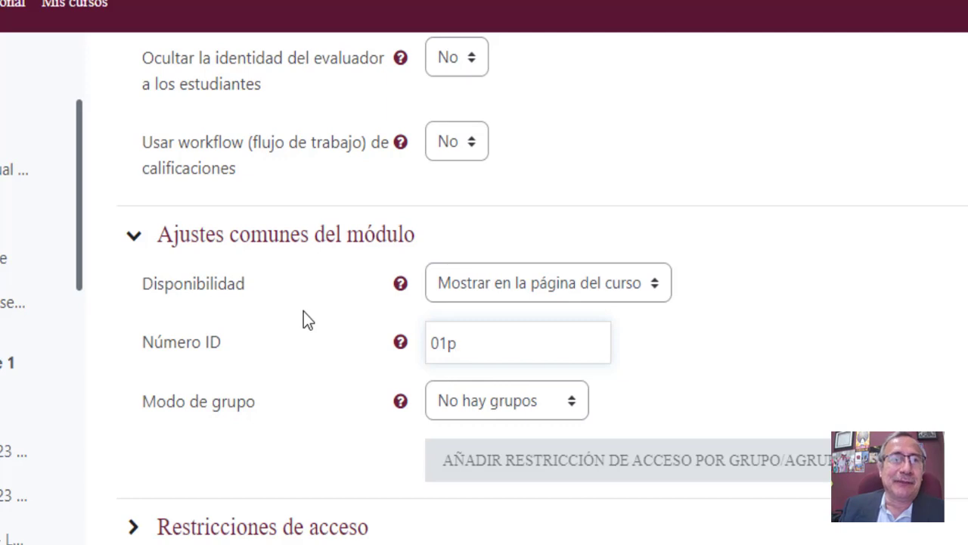
# - Examine the restriction types offered under Restricciones de acceso, cancel without adding one, and collapse the section
pyautogui.scroll(-4, 303, 311)
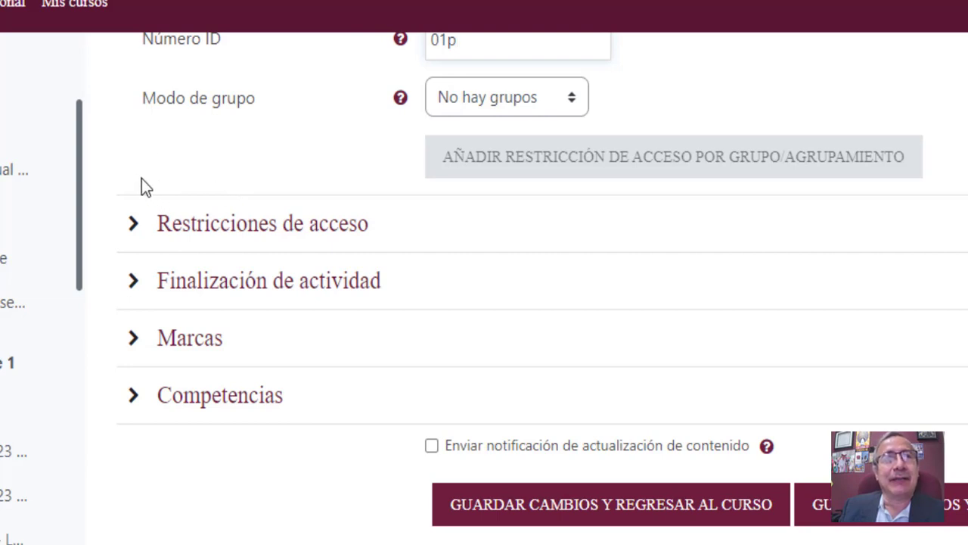
pyautogui.click(129, 218)
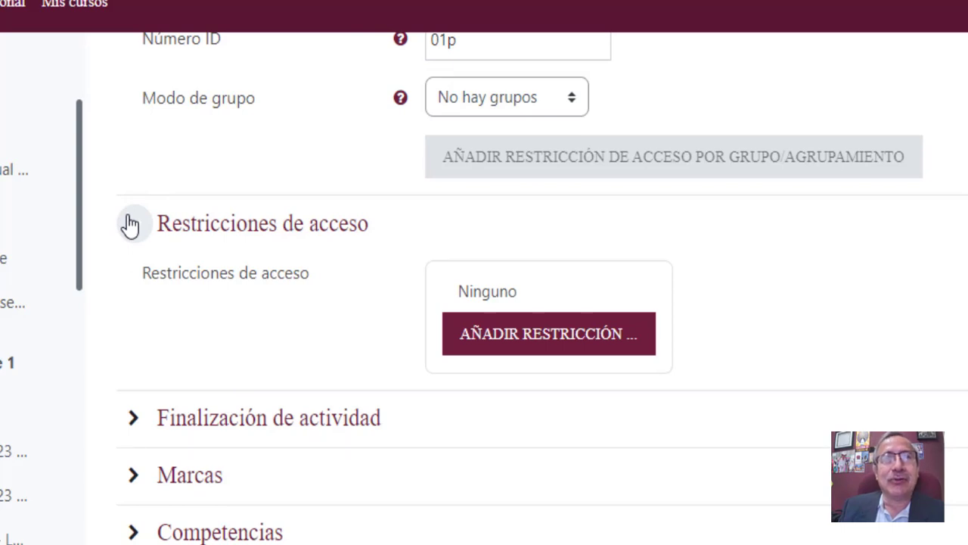
pyautogui.click(481, 333)
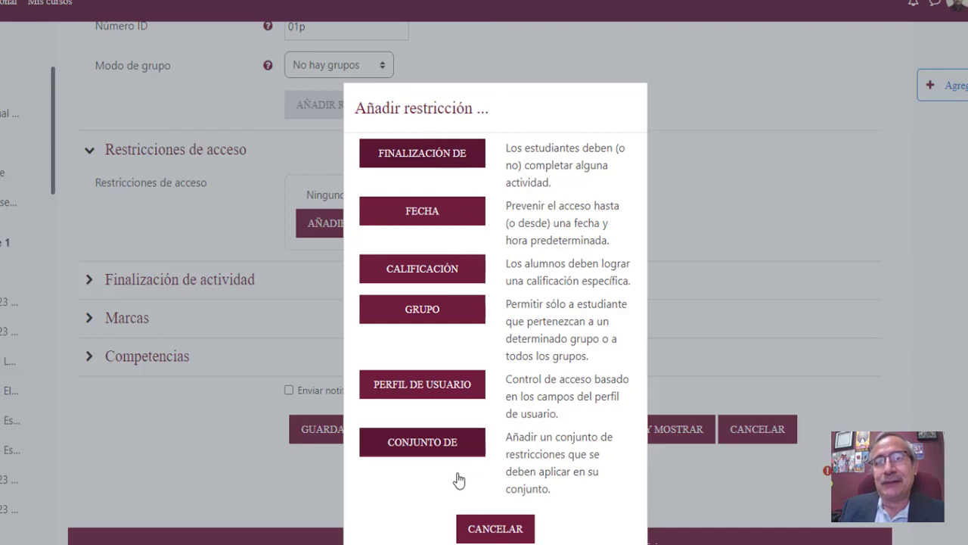
pyautogui.click(482, 530)
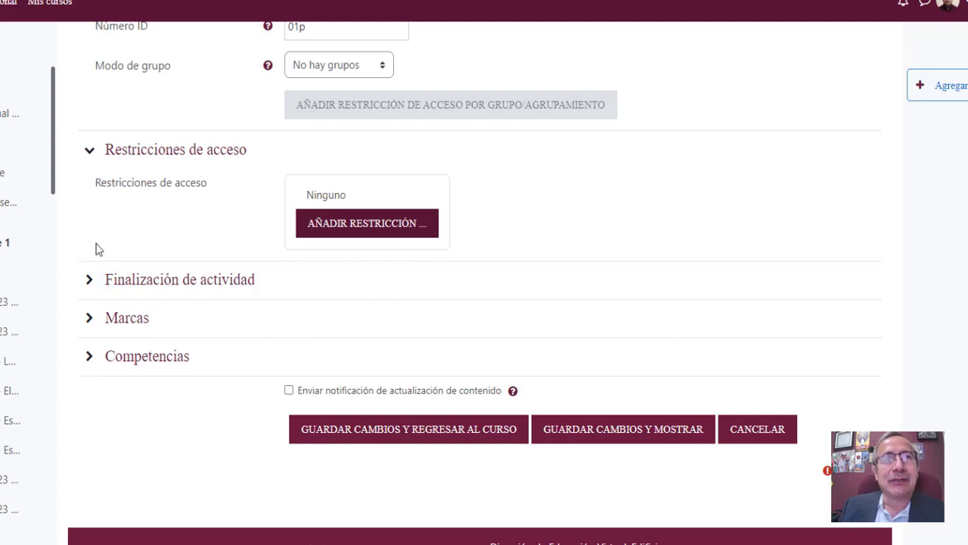
pyautogui.click(88, 161)
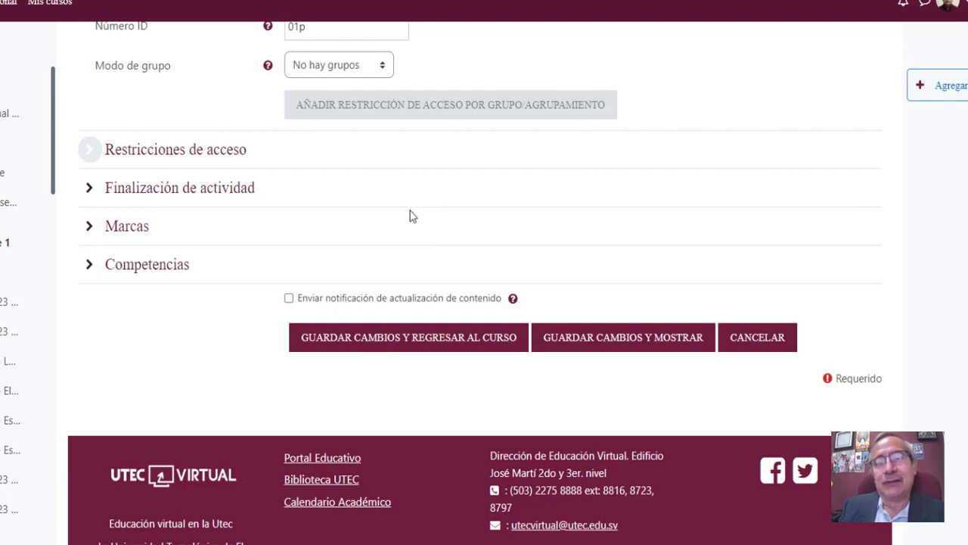
# - Review the assignment's configured settings from Ajustes comunes del módulo back up to the Disponibilidad dates
pyautogui.scroll(1, 409, 216)
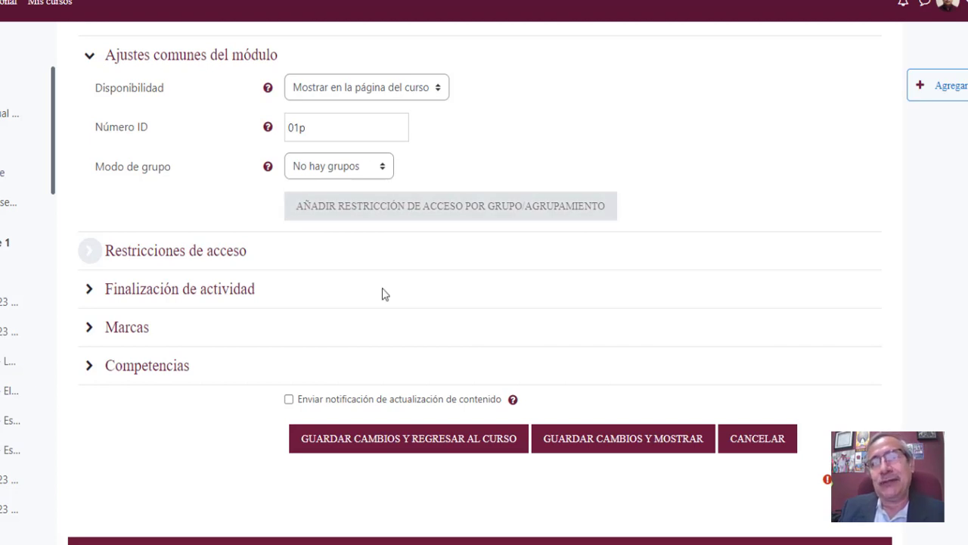
pyautogui.scroll(4, 384, 294)
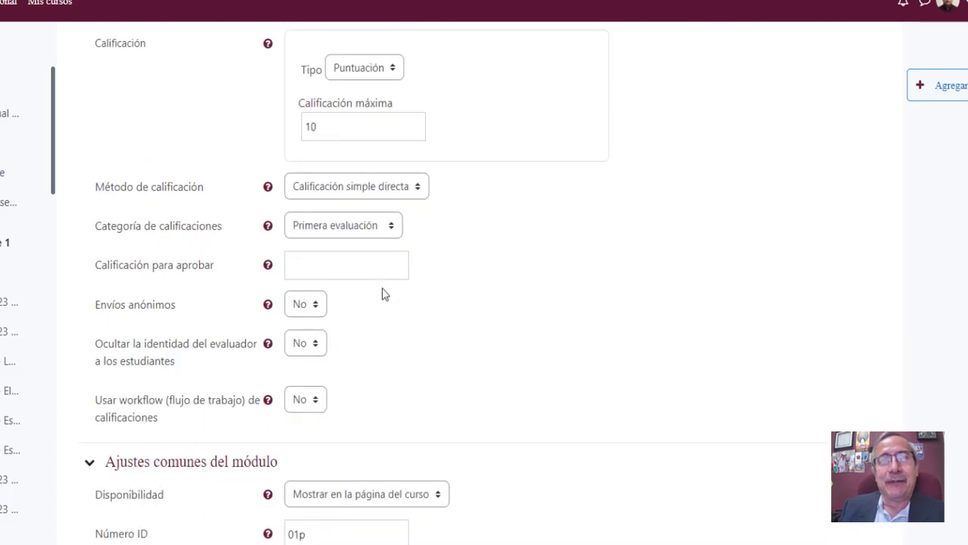
pyautogui.scroll(5, 383, 294)
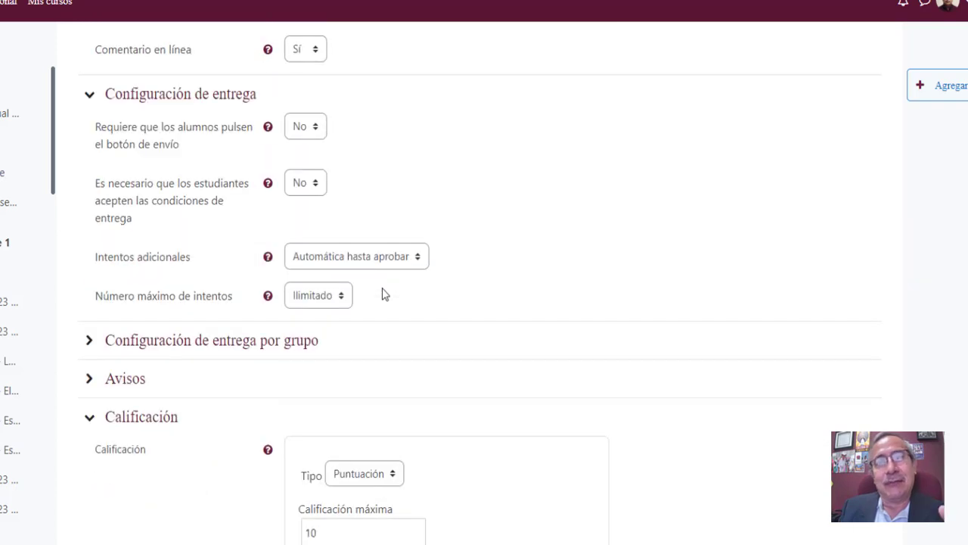
pyautogui.scroll(4, 383, 293)
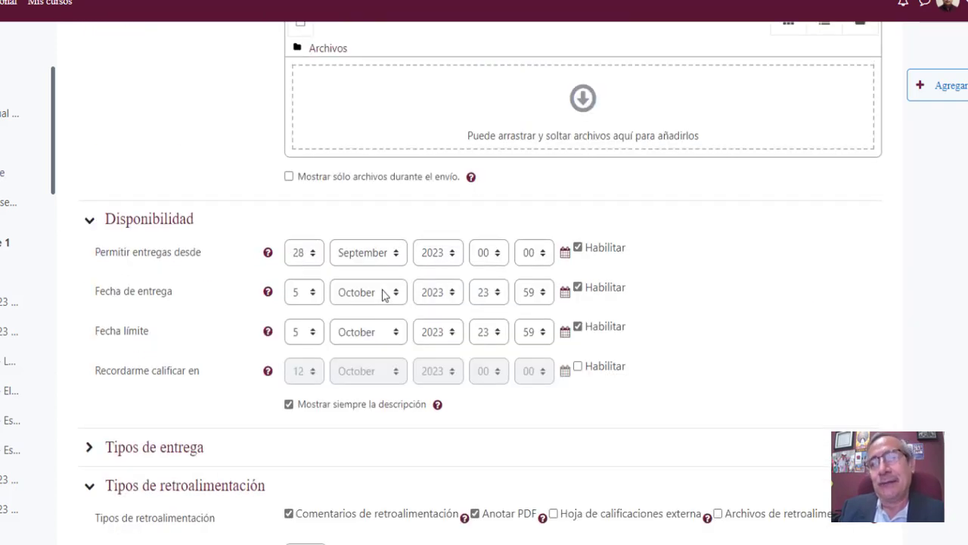
pyautogui.scroll(-1, 383, 293)
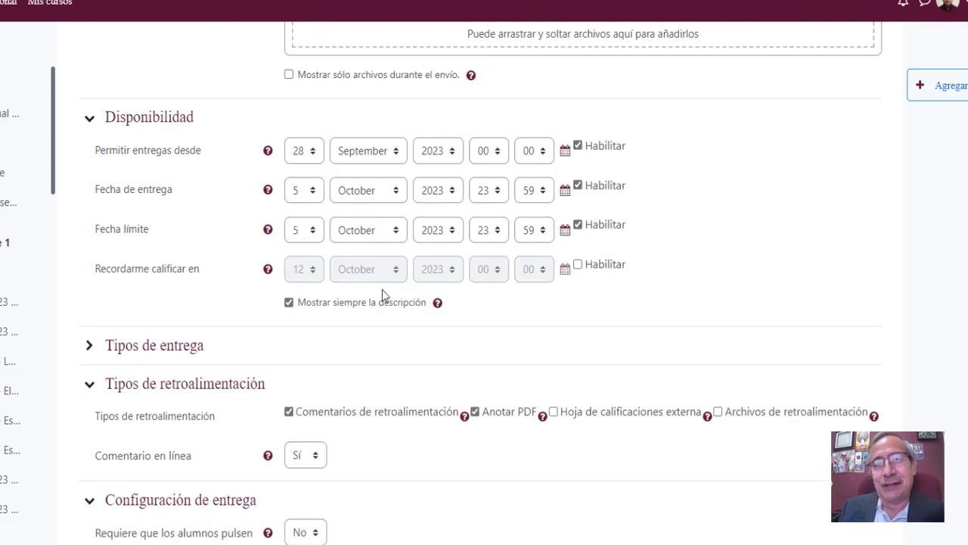